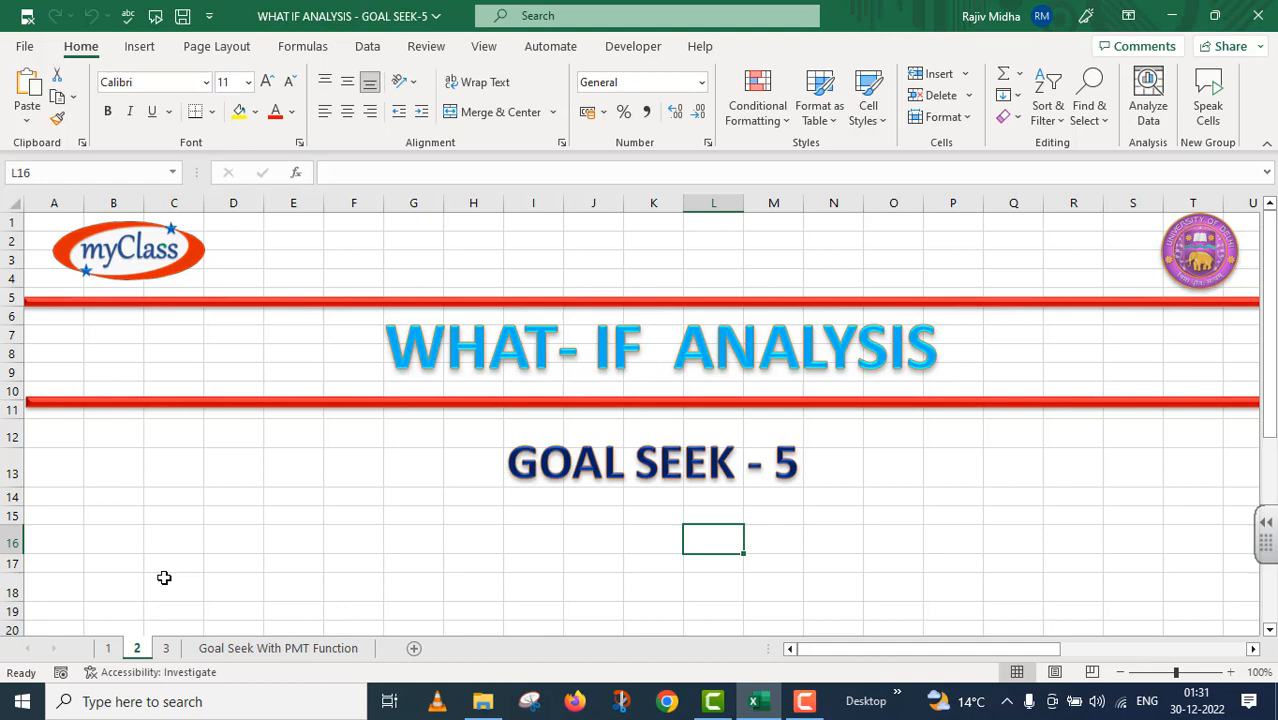
# On the Goal Seek With PMT Function sheet, enter the original loan amount 200000 in B3 and the duration of 4 years in B4
pyautogui.click(210, 648)
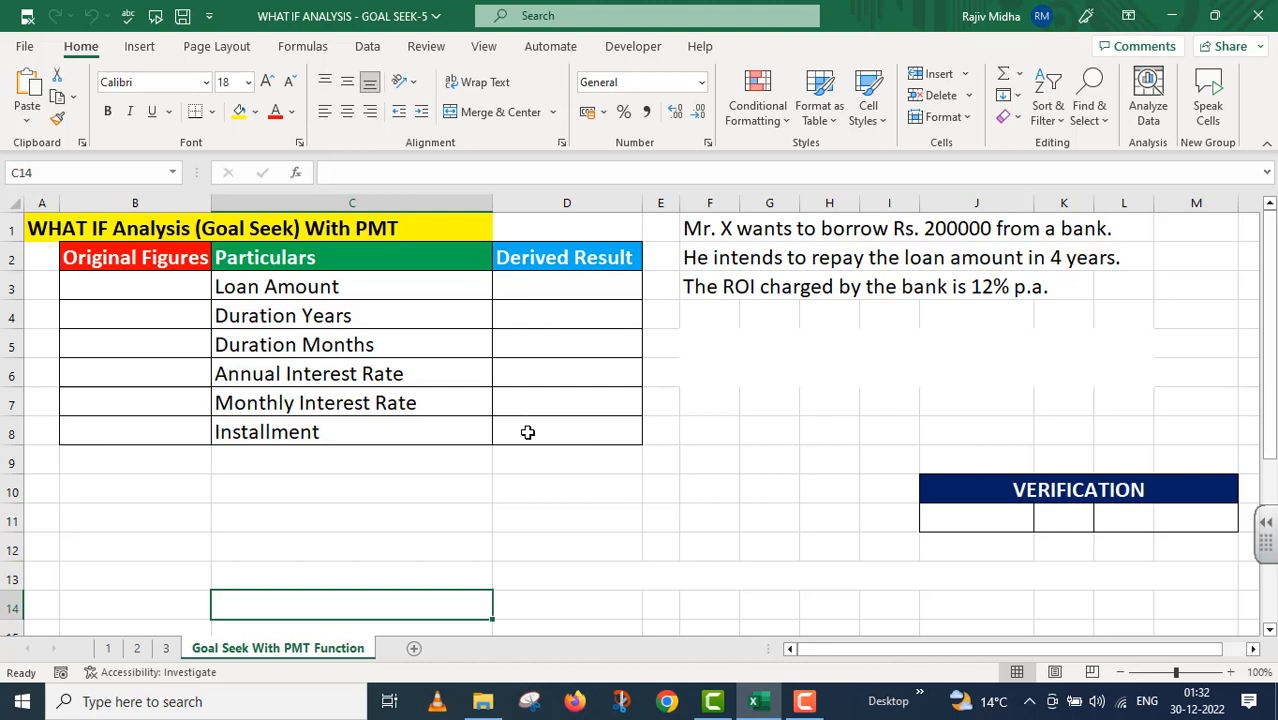
pyautogui.click(148, 284)
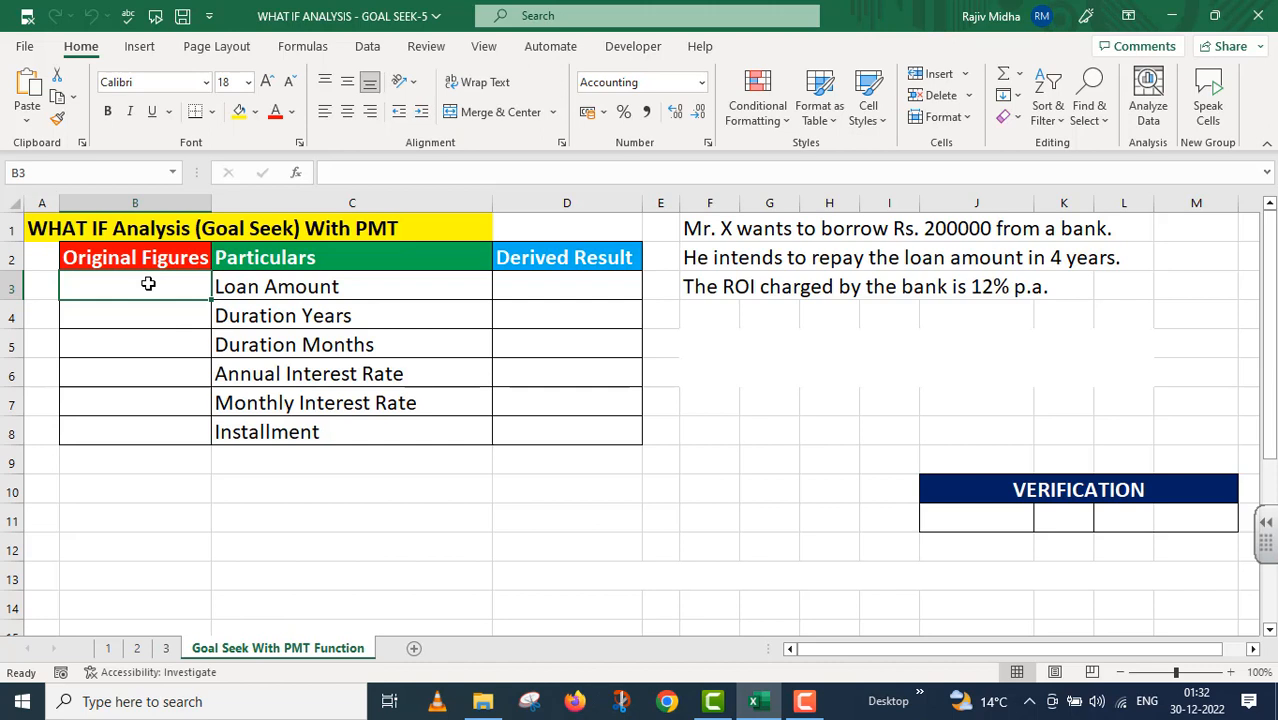
pyautogui.write('2,00,00')
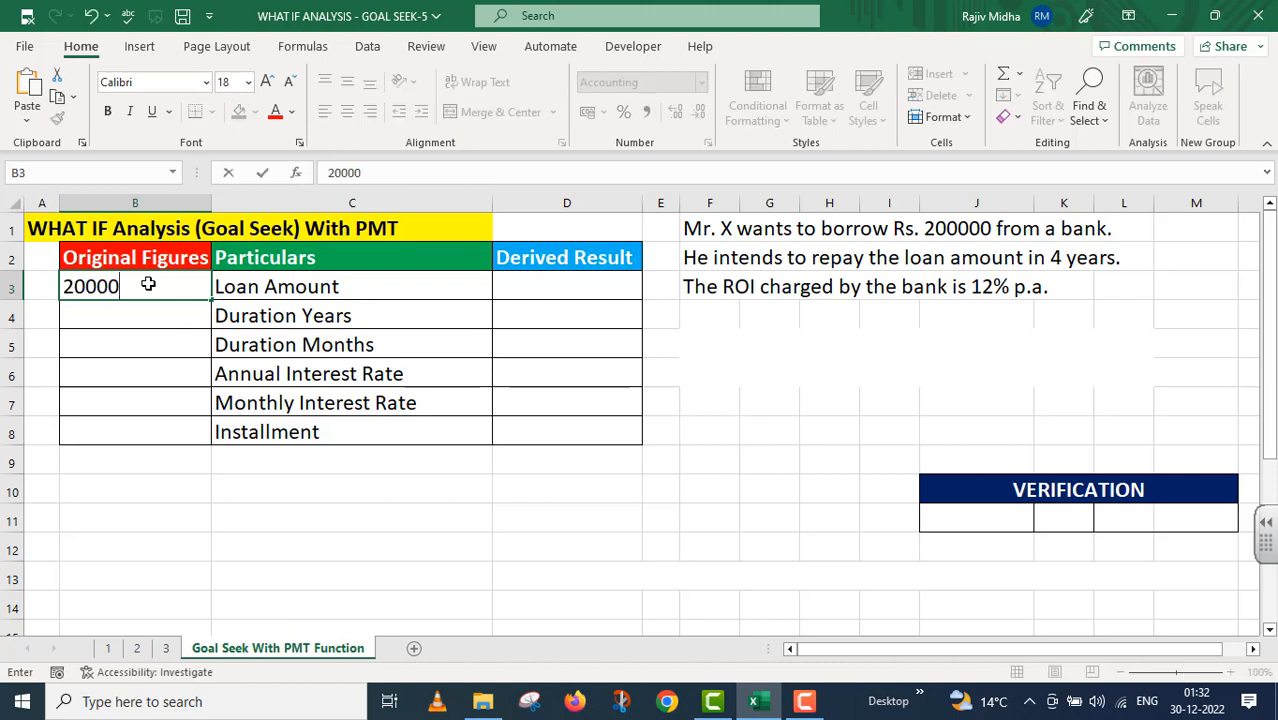
pyautogui.write('0')
pyautogui.press('Return')
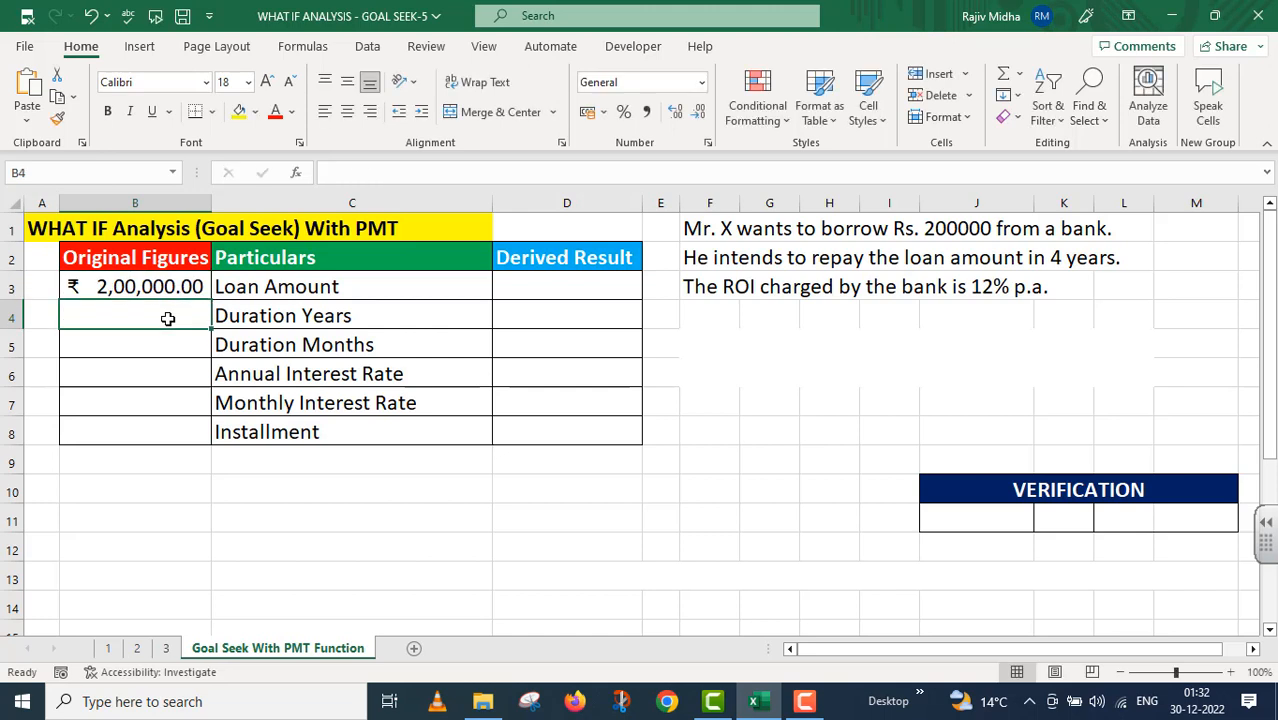
pyautogui.write('4')
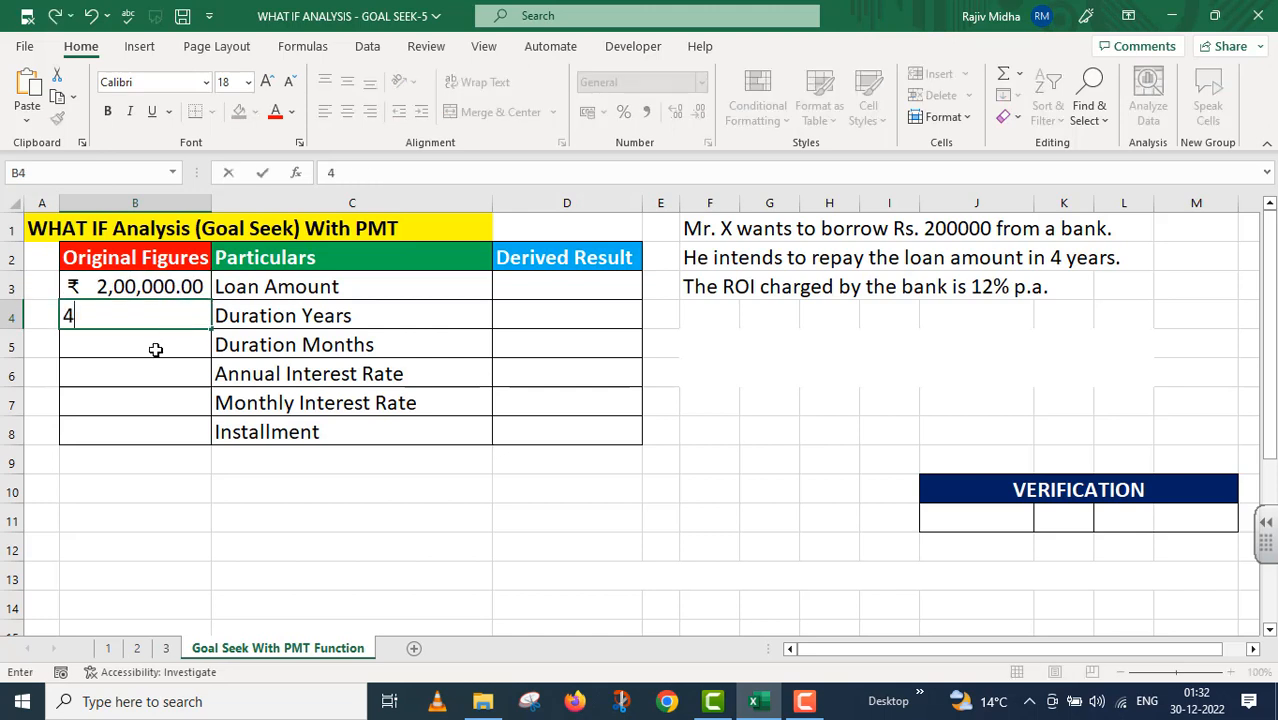
pyautogui.press('Return')
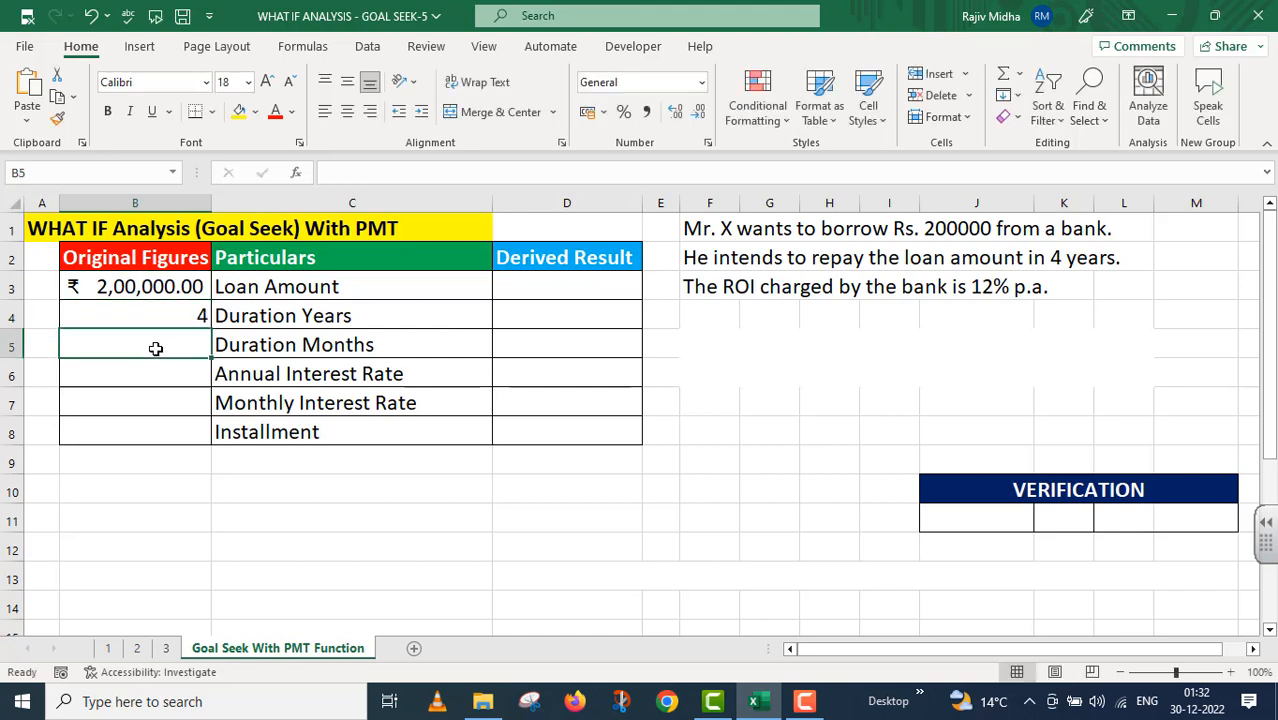
# Calculate the original duration in months in B5 by multiplying 12 by the years in B4
pyautogui.write('=')
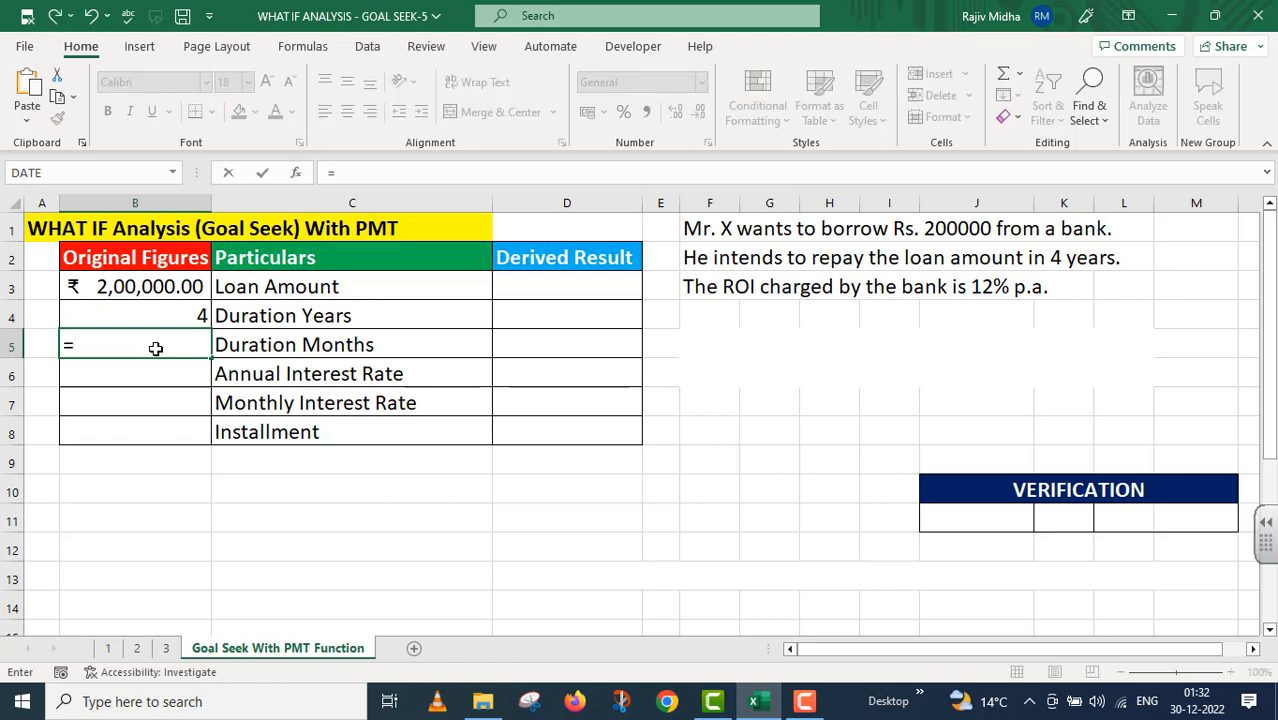
pyautogui.write('12*')
pyautogui.click(176, 313)
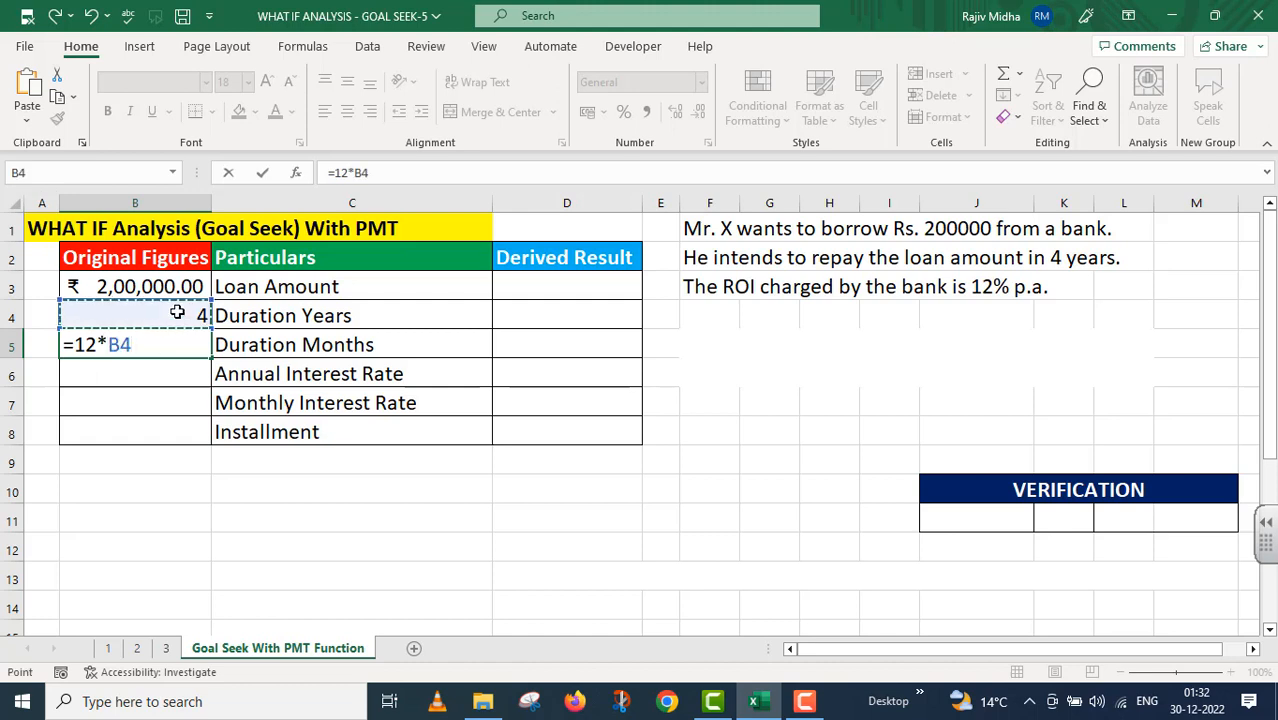
pyautogui.press('F4')
pyautogui.press('Return')
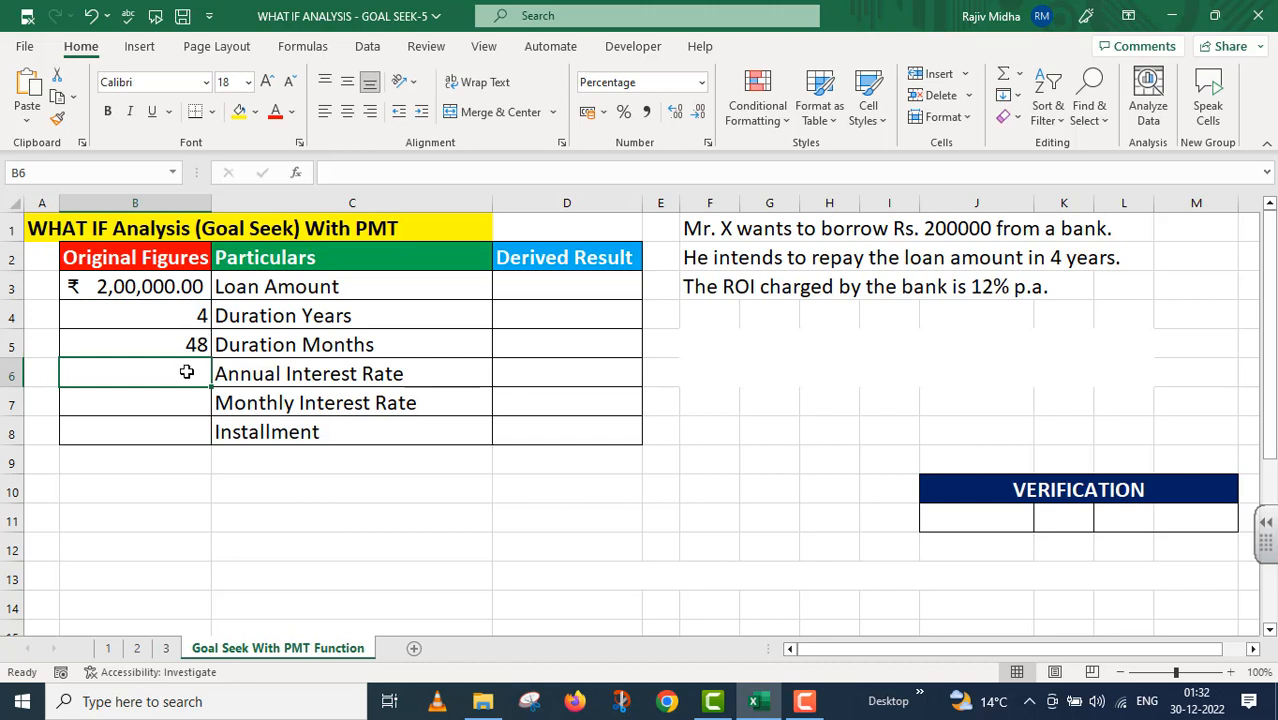
# Enter the annual interest rate 12% in B6 and calculate the monthly rate in B7 with =B6/12
pyautogui.write('12')
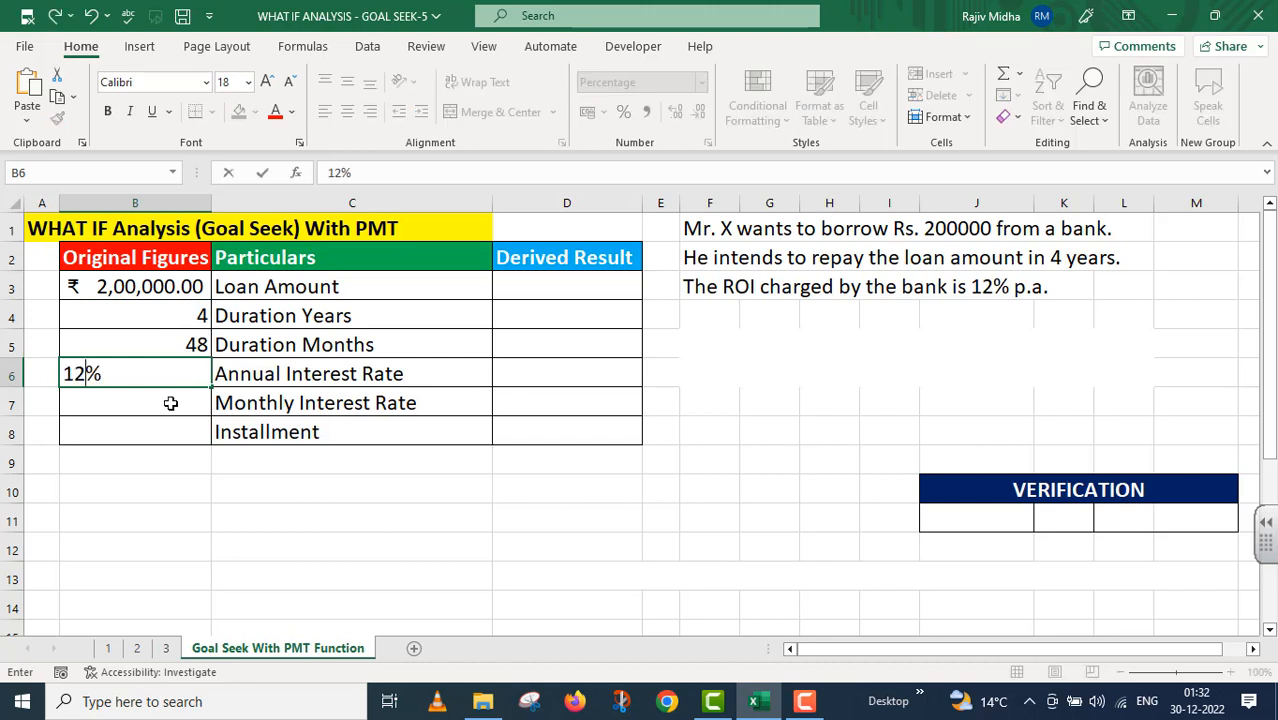
pyautogui.click(171, 403)
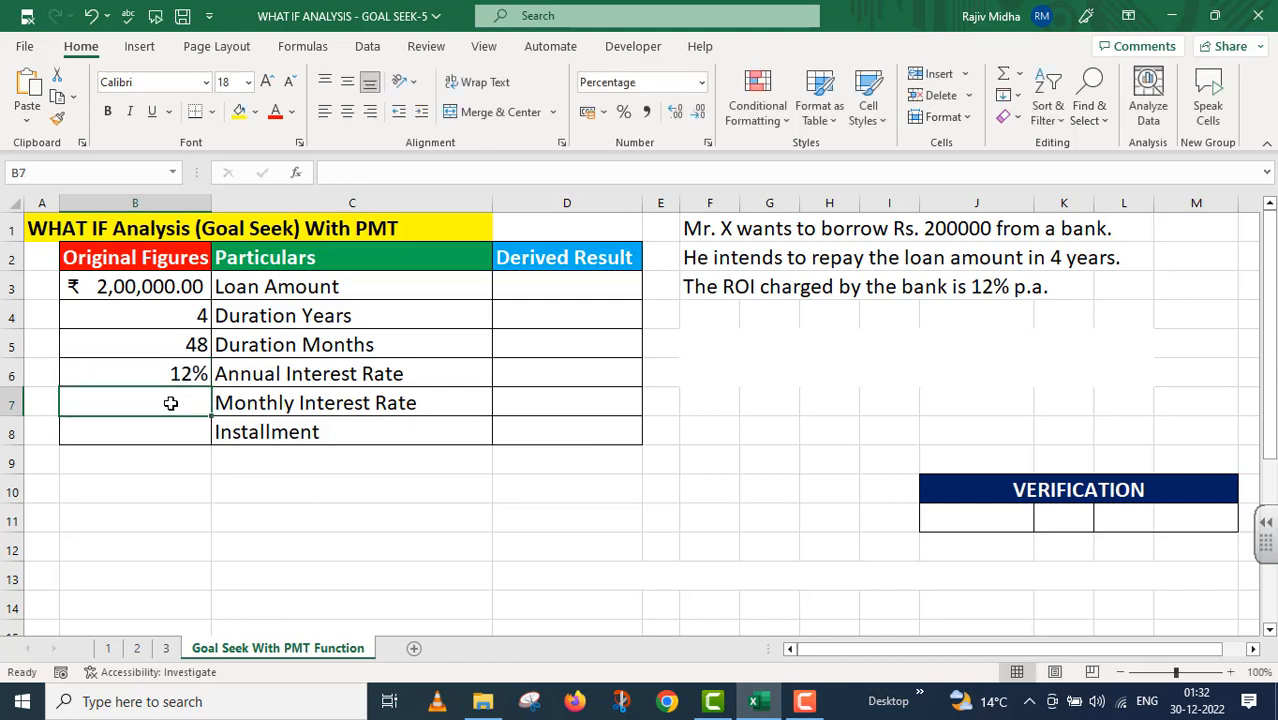
pyautogui.write('=')
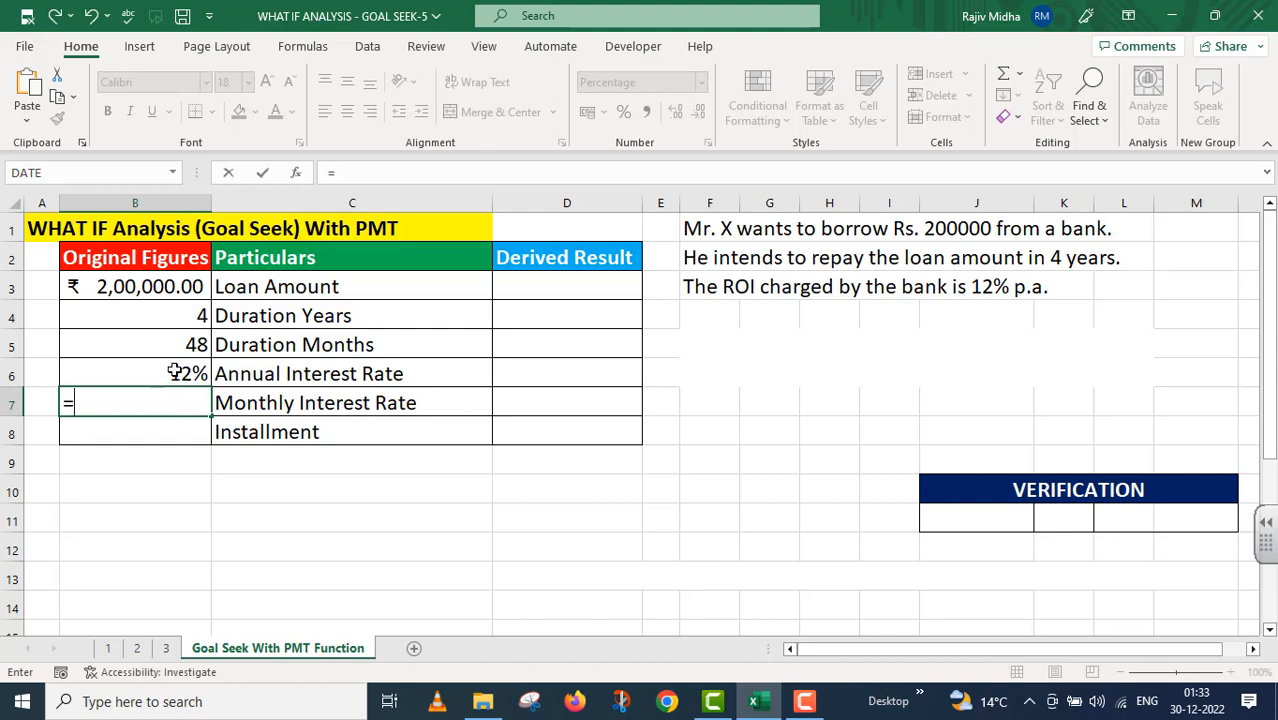
pyautogui.click(186, 372)
pyautogui.write('/12')
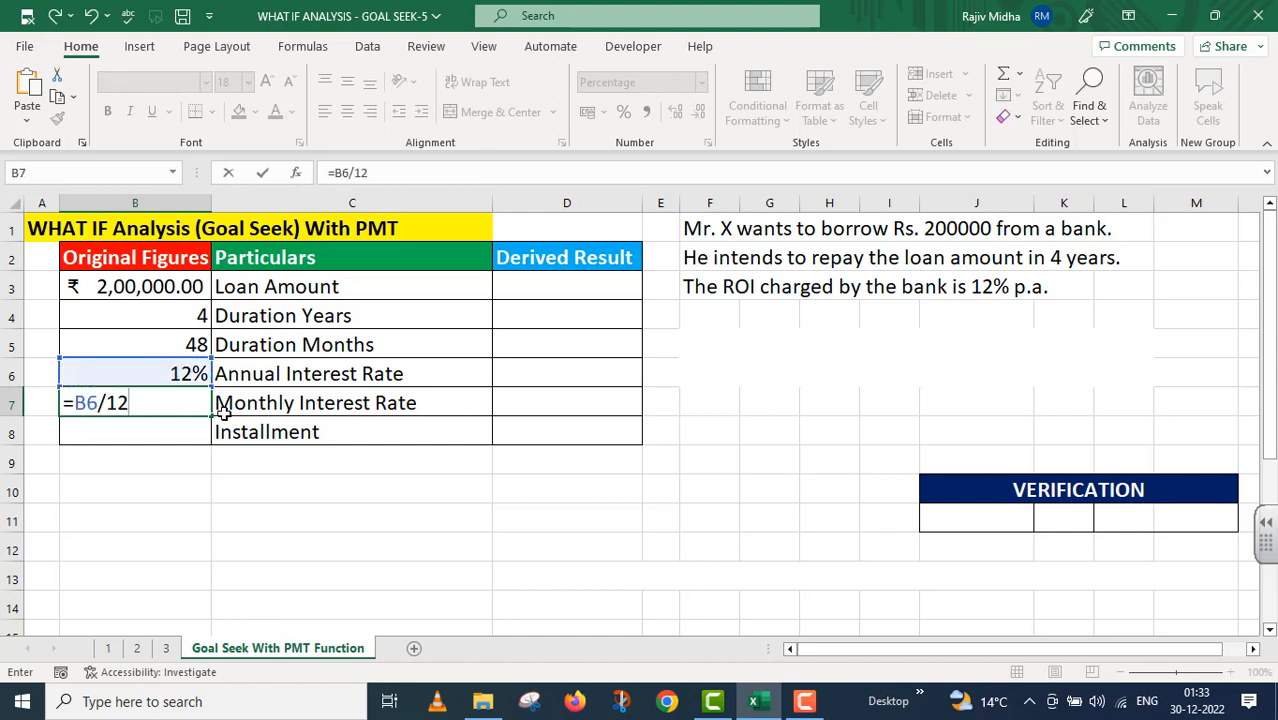
pyautogui.press('Return')
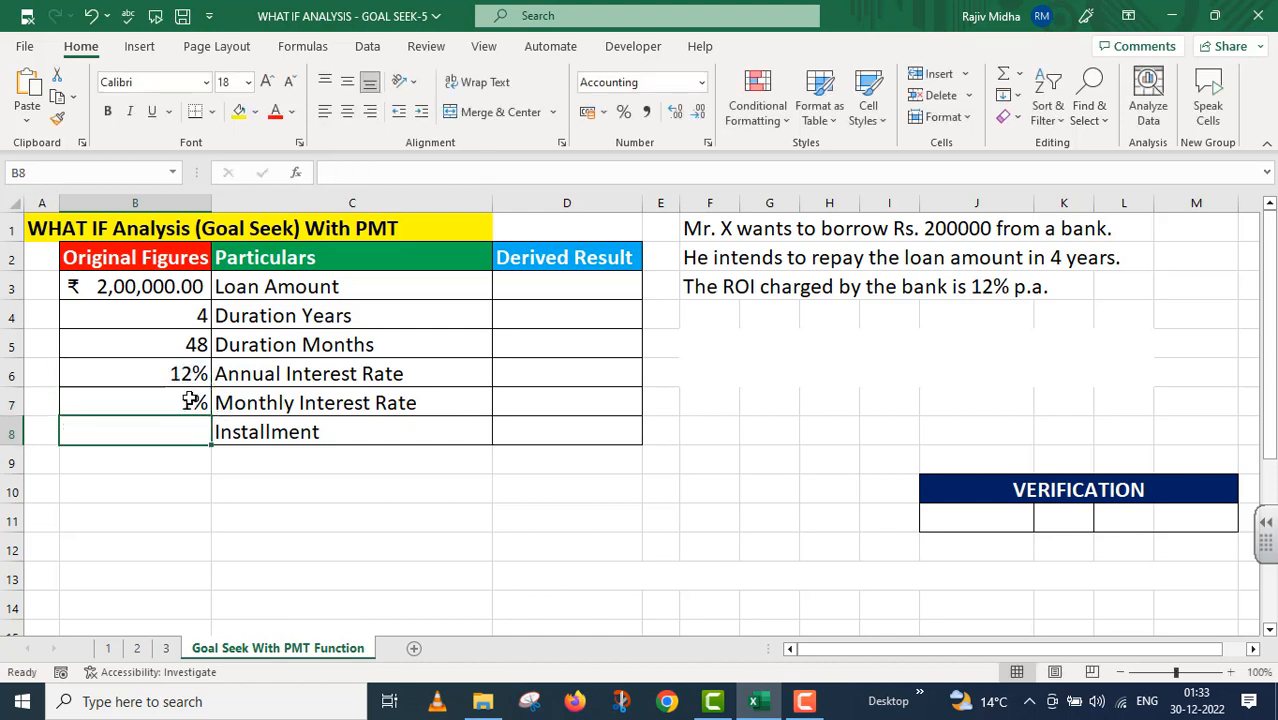
pyautogui.click(193, 402)
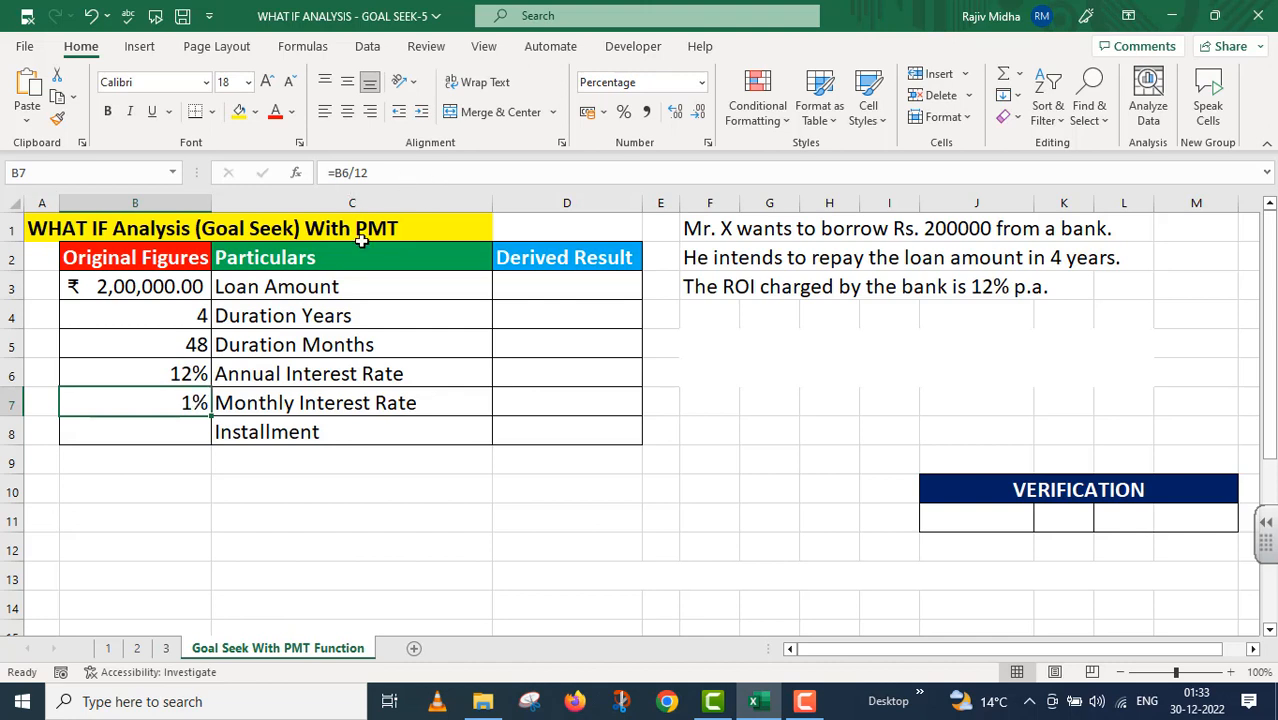
# Calculate the original installment in B8 with =PMT(B7,B5,B3,0,0), timing payments at the end of the period
pyautogui.click(188, 427)
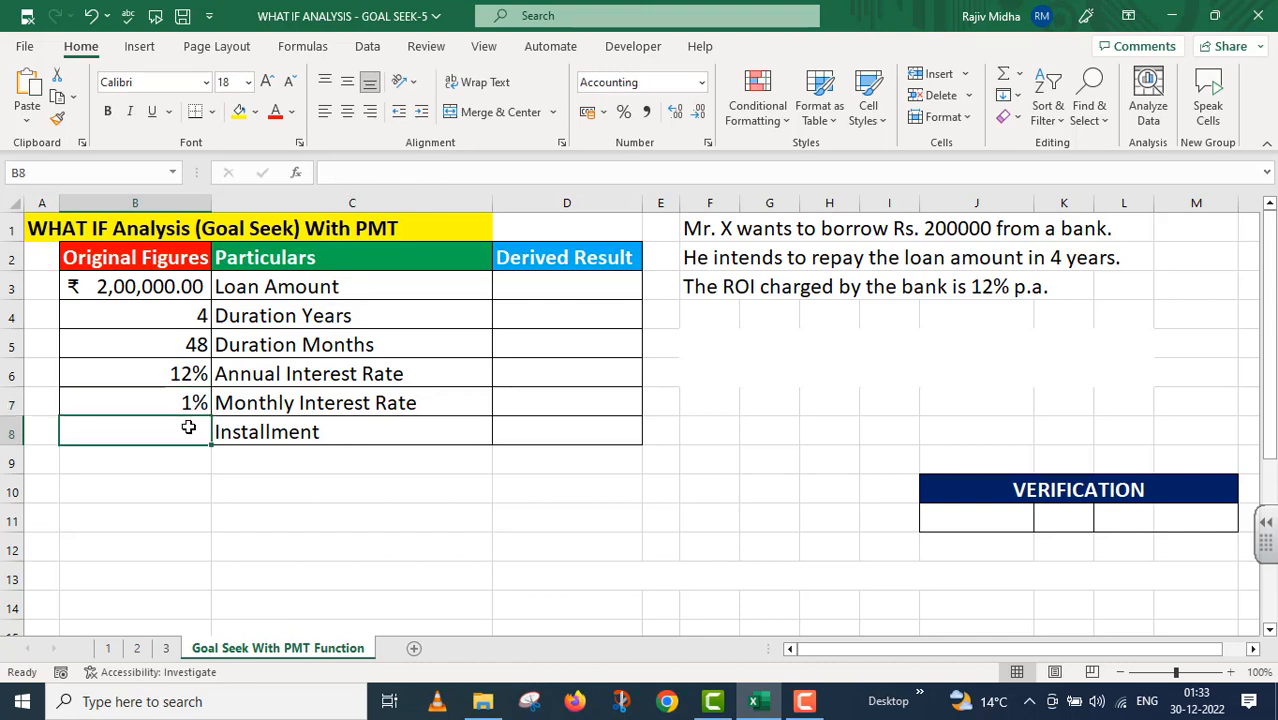
pyautogui.write('=PMT(')
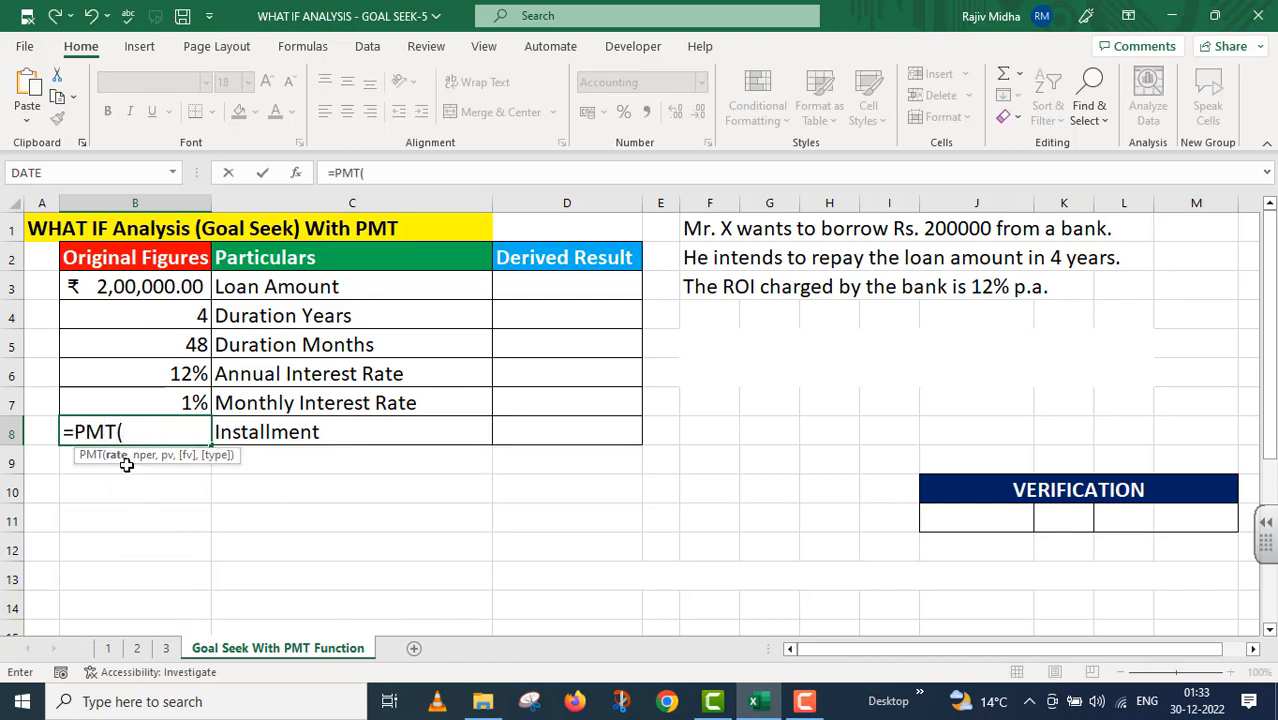
pyautogui.click(176, 398)
pyautogui.write(',')
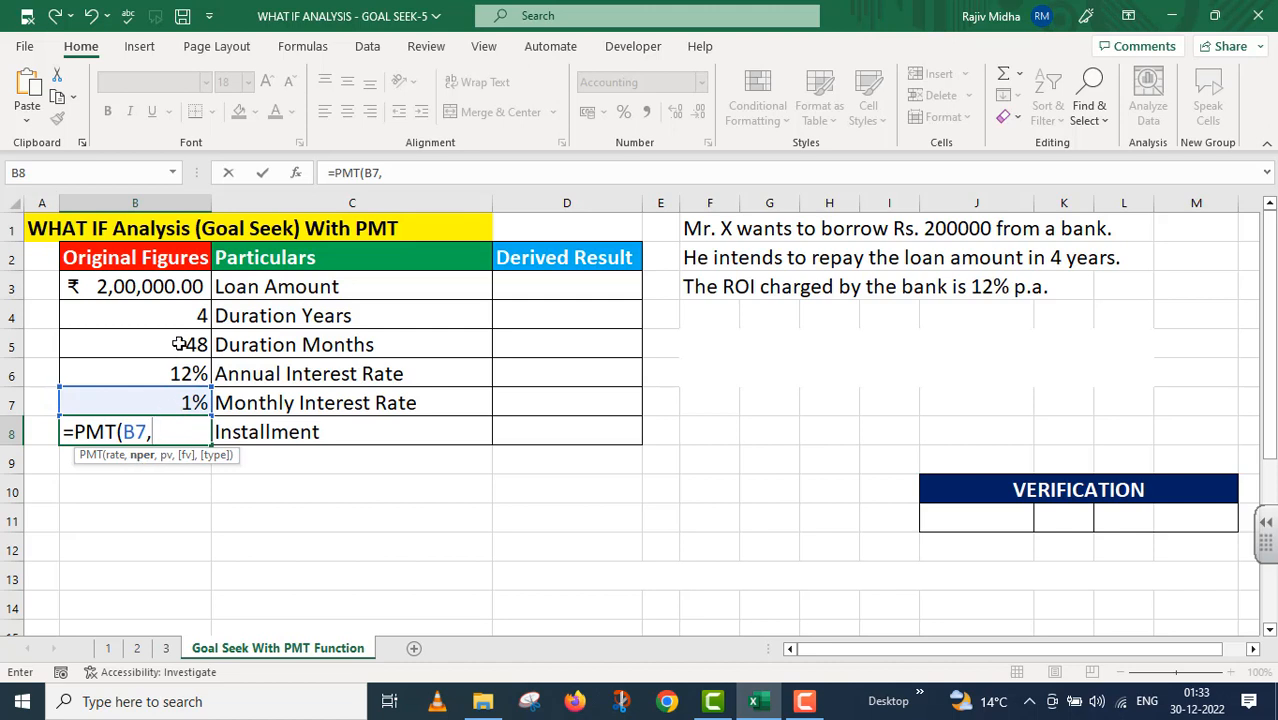
pyautogui.click(180, 344)
pyautogui.write(',')
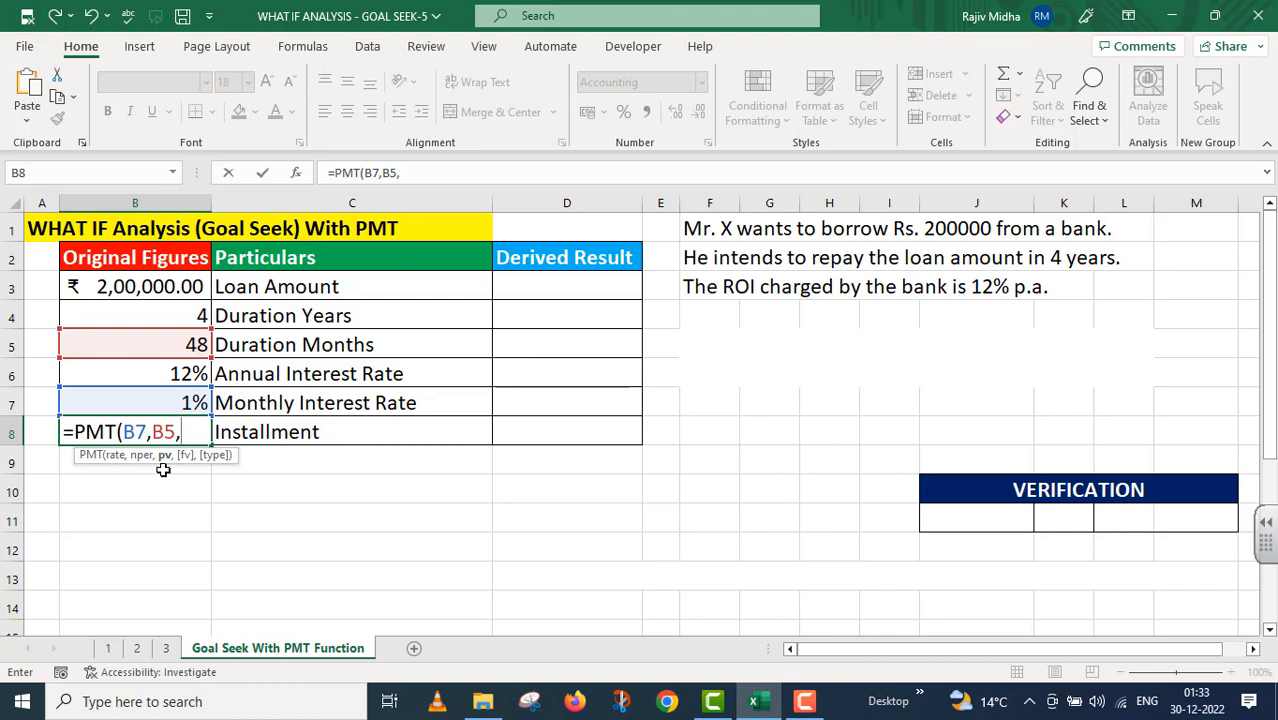
pyautogui.click(163, 287)
pyautogui.write(',')
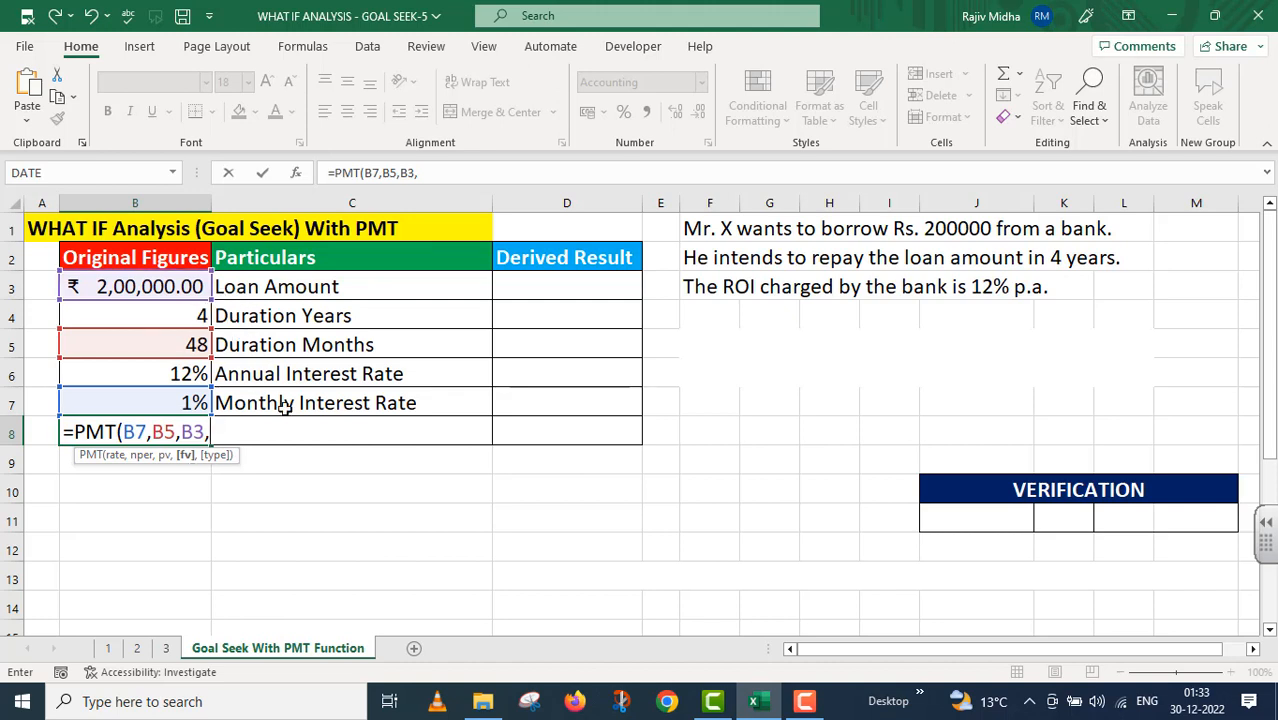
pyautogui.write('0,')
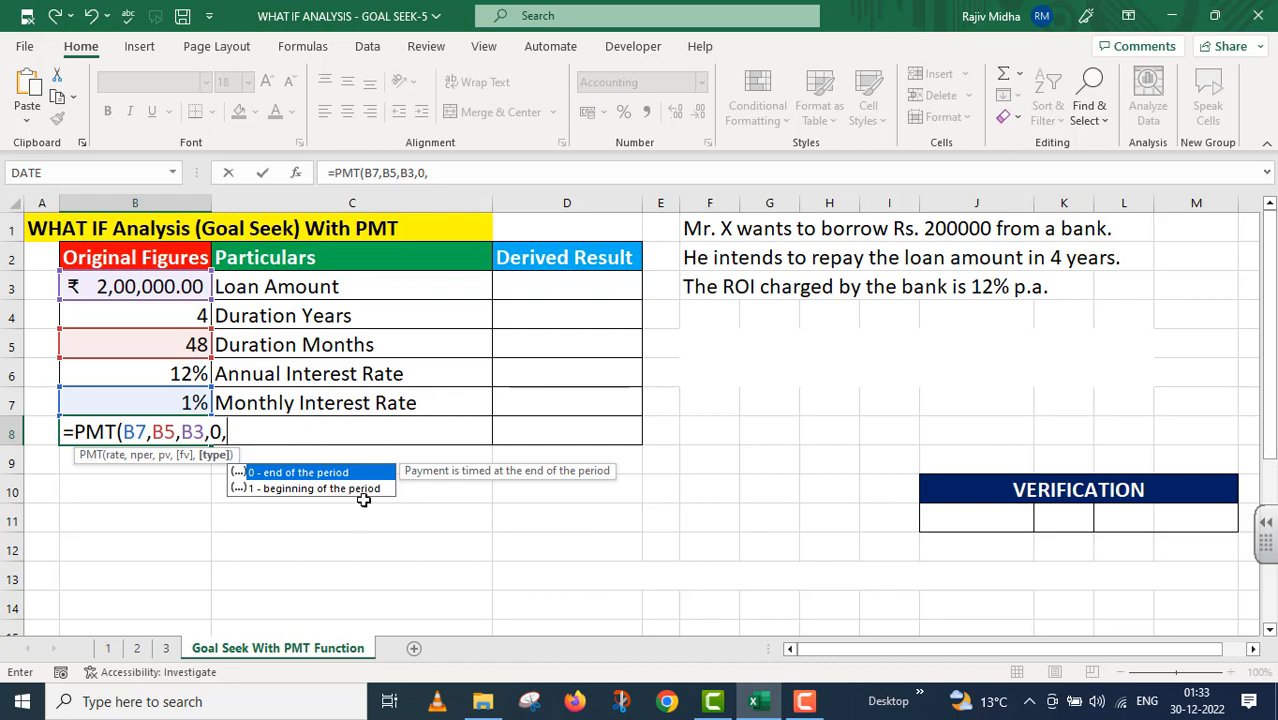
pyautogui.doubleClick(319, 473)
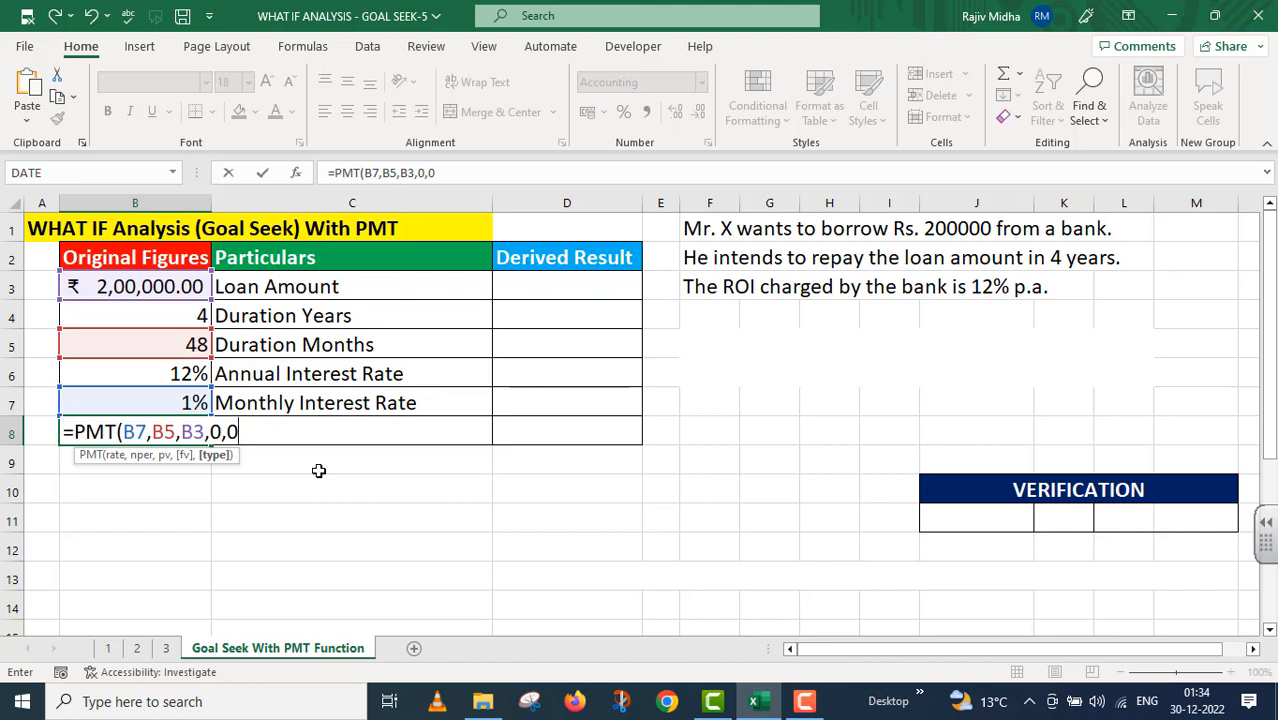
pyautogui.write(')')
pyautogui.press('Return')
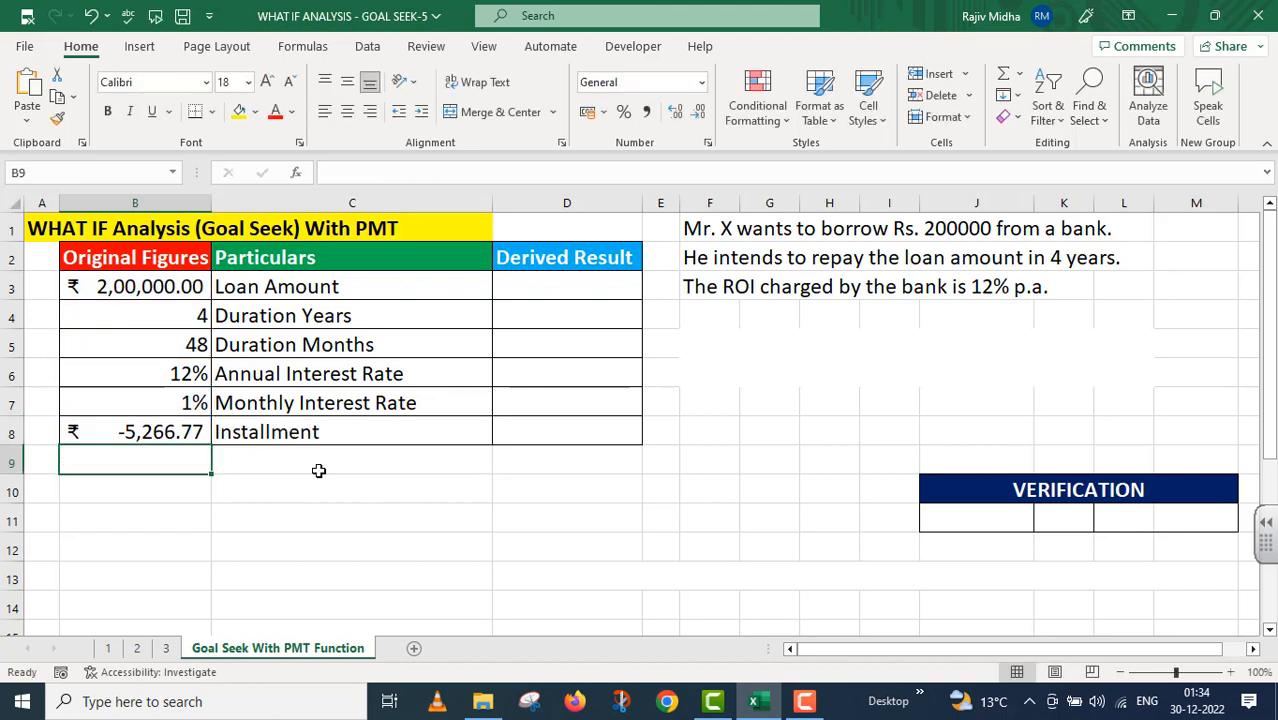
# Copy the installment formula from B8 into B9 as visible text by prefixing it with an apostrophe
pyautogui.click(173, 430)
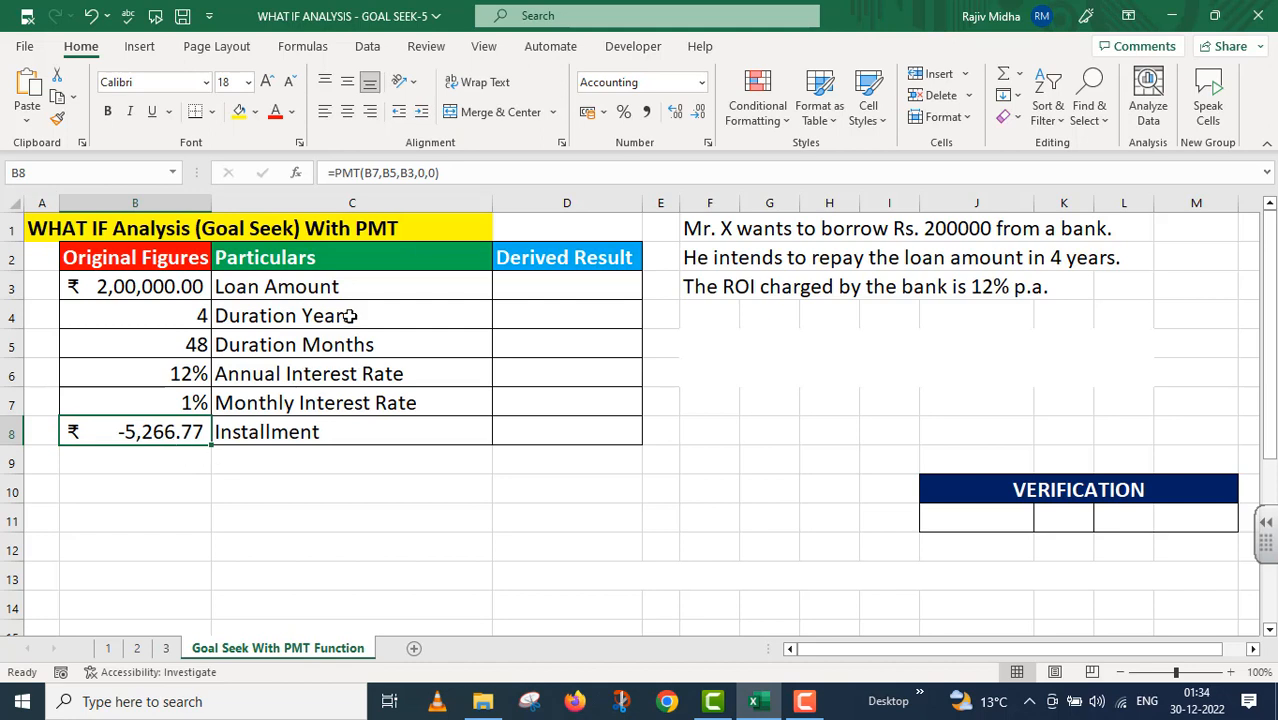
pyautogui.moveTo(442, 172); pyautogui.dragTo(308, 165)
pyautogui.press('Return')
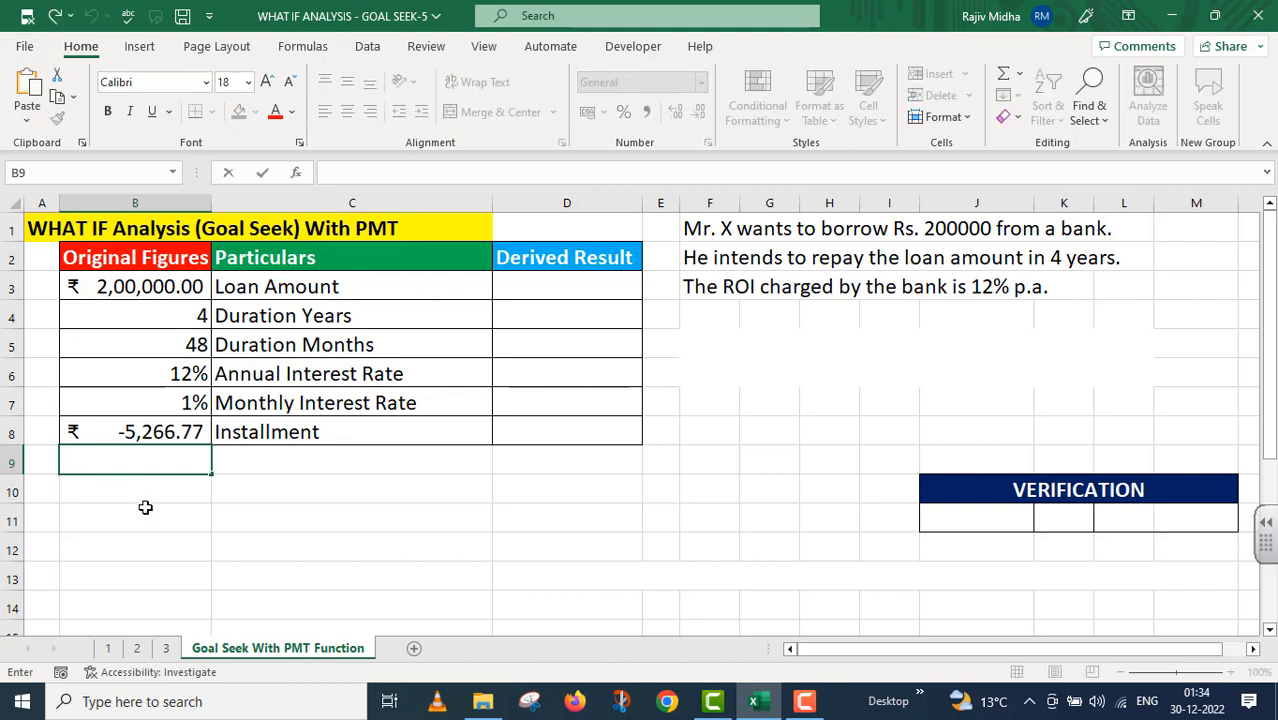
pyautogui.hotkey('ctrl', 'v')
pyautogui.click(64, 460)
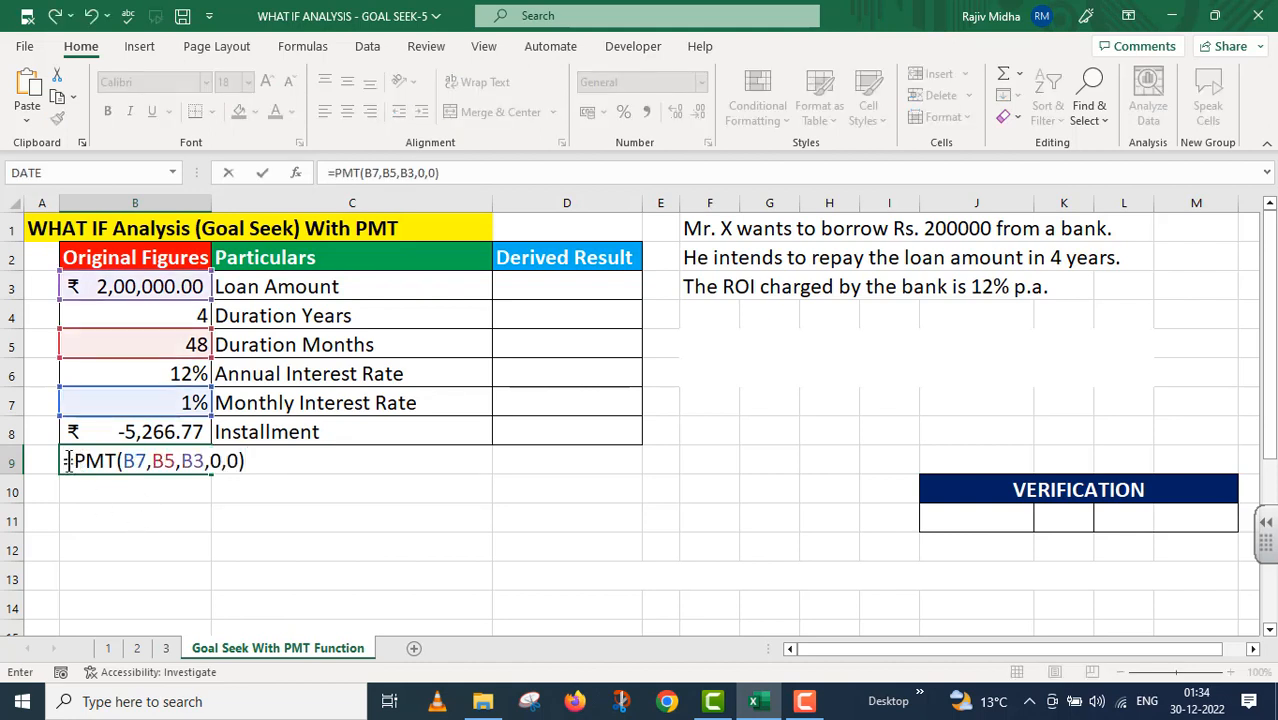
pyautogui.write("'")
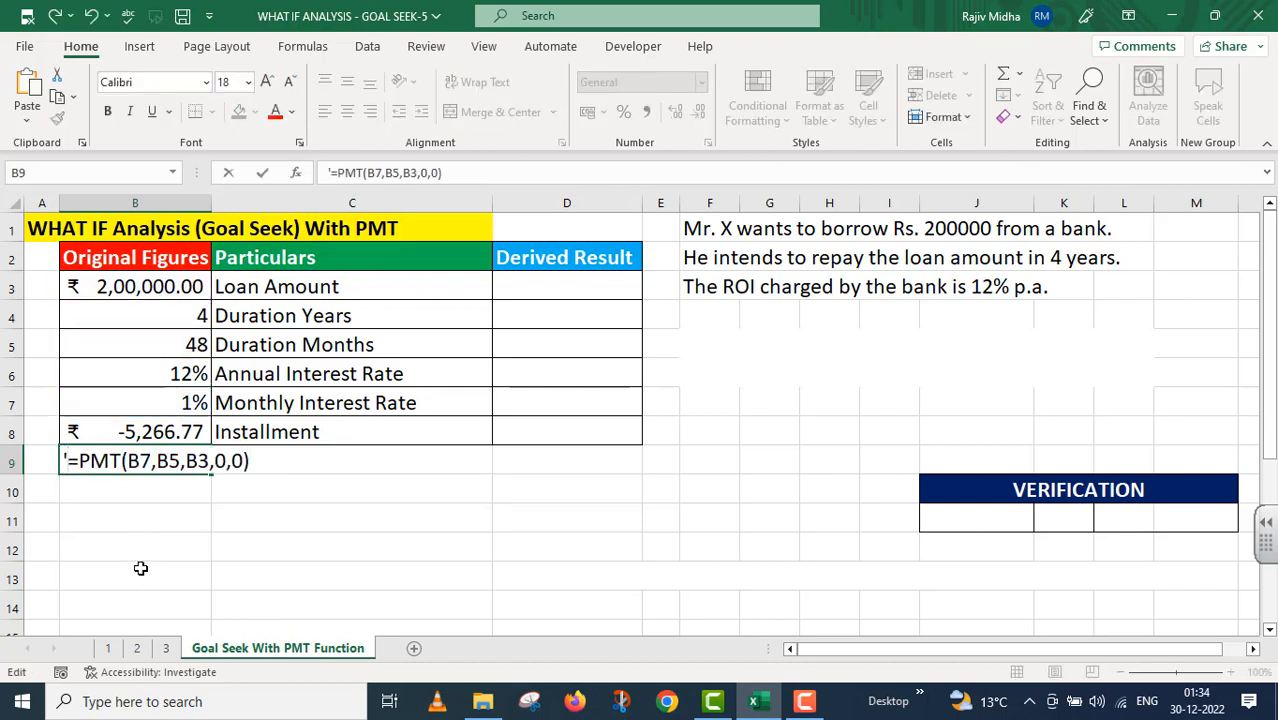
pyautogui.click(580, 547)
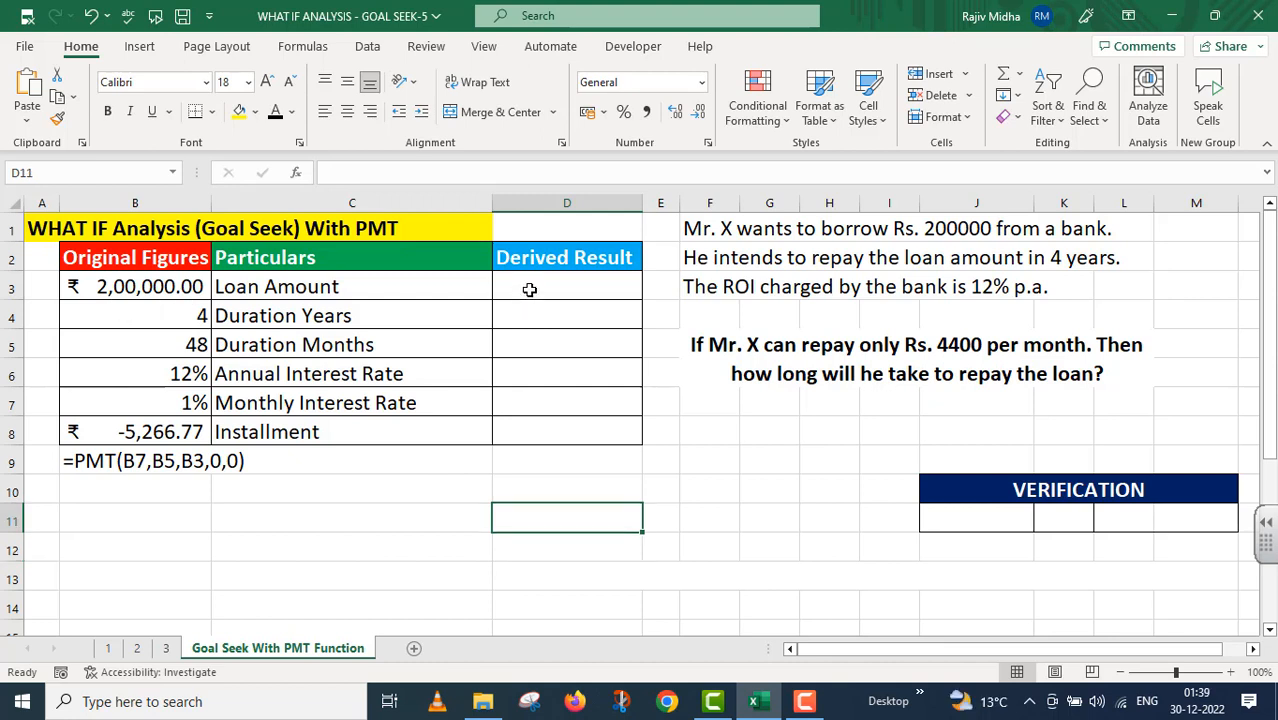
# Fill in the Derived Result column with the loan amount 200000 in D3 and 4 duration years in D4
pyautogui.click(524, 284)
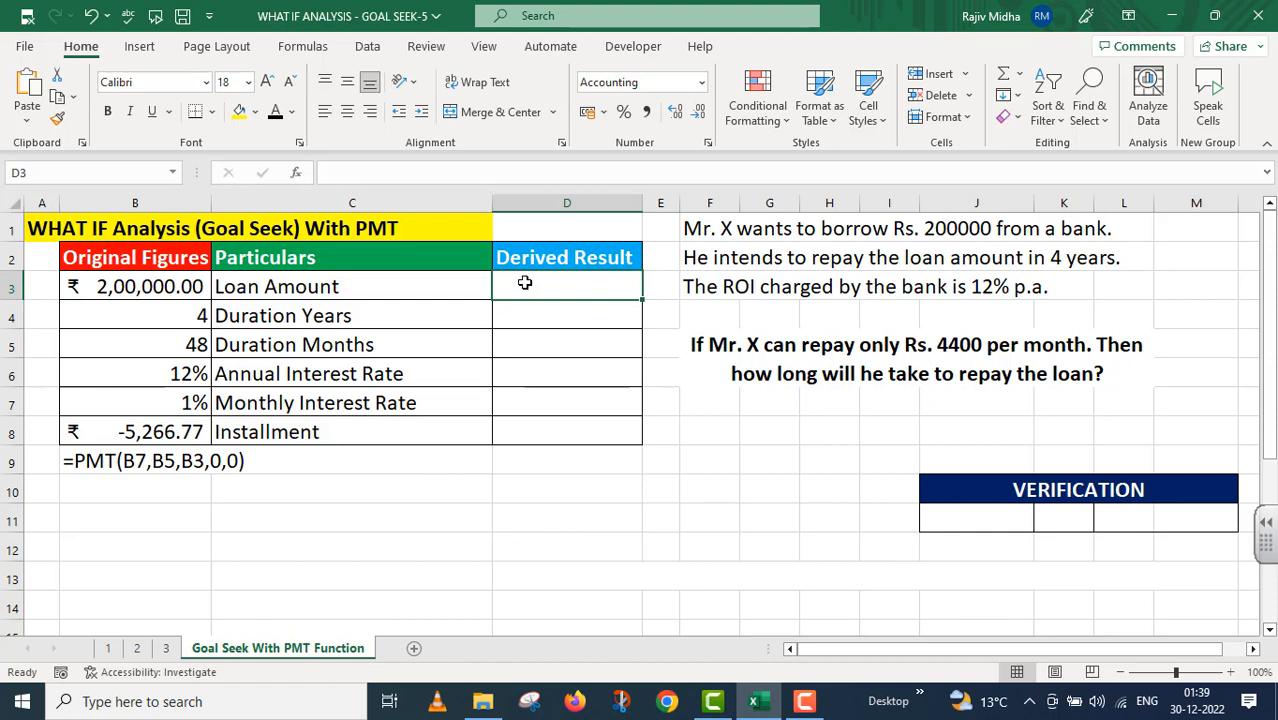
pyautogui.write('200')
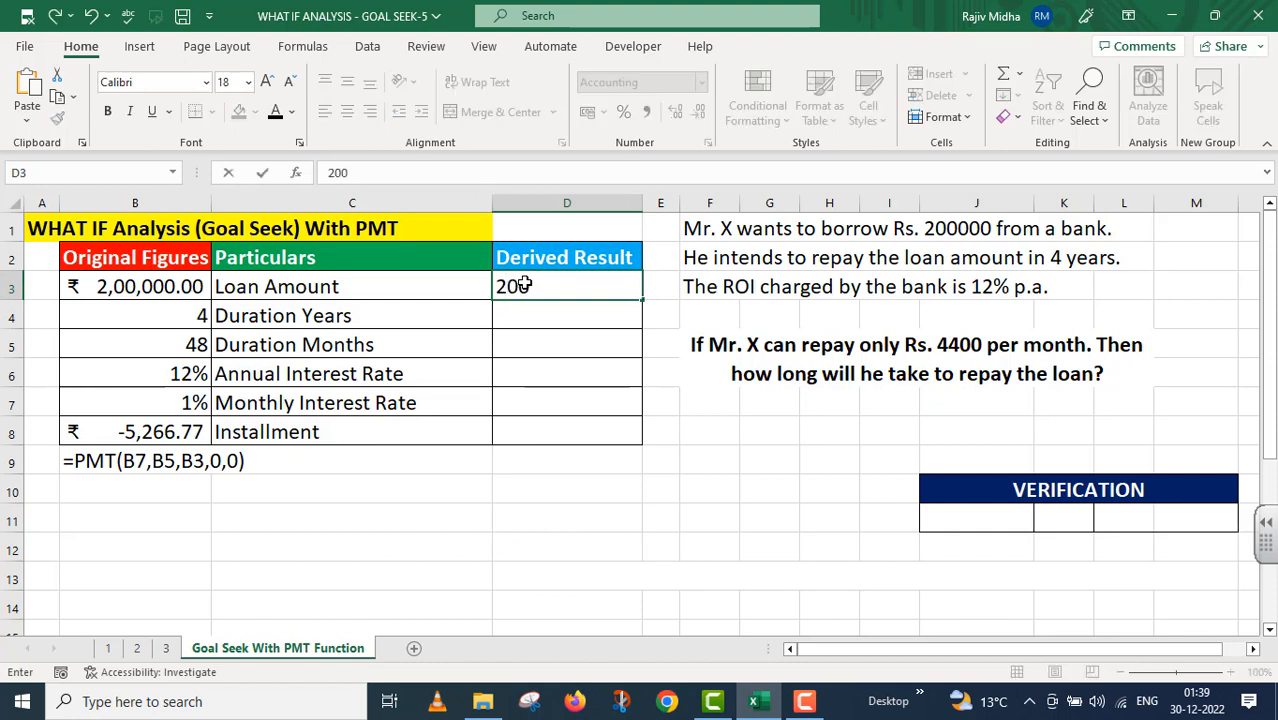
pyautogui.write('000')
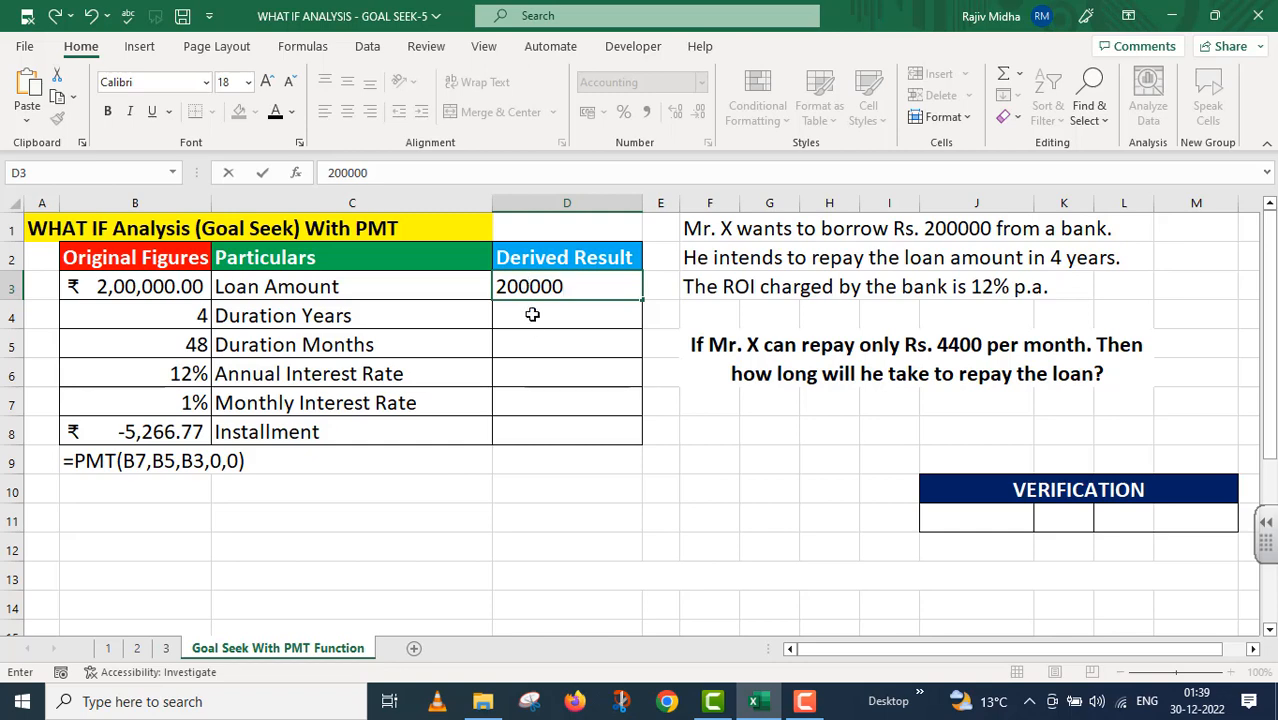
pyautogui.press('Return')
pyautogui.write('4')
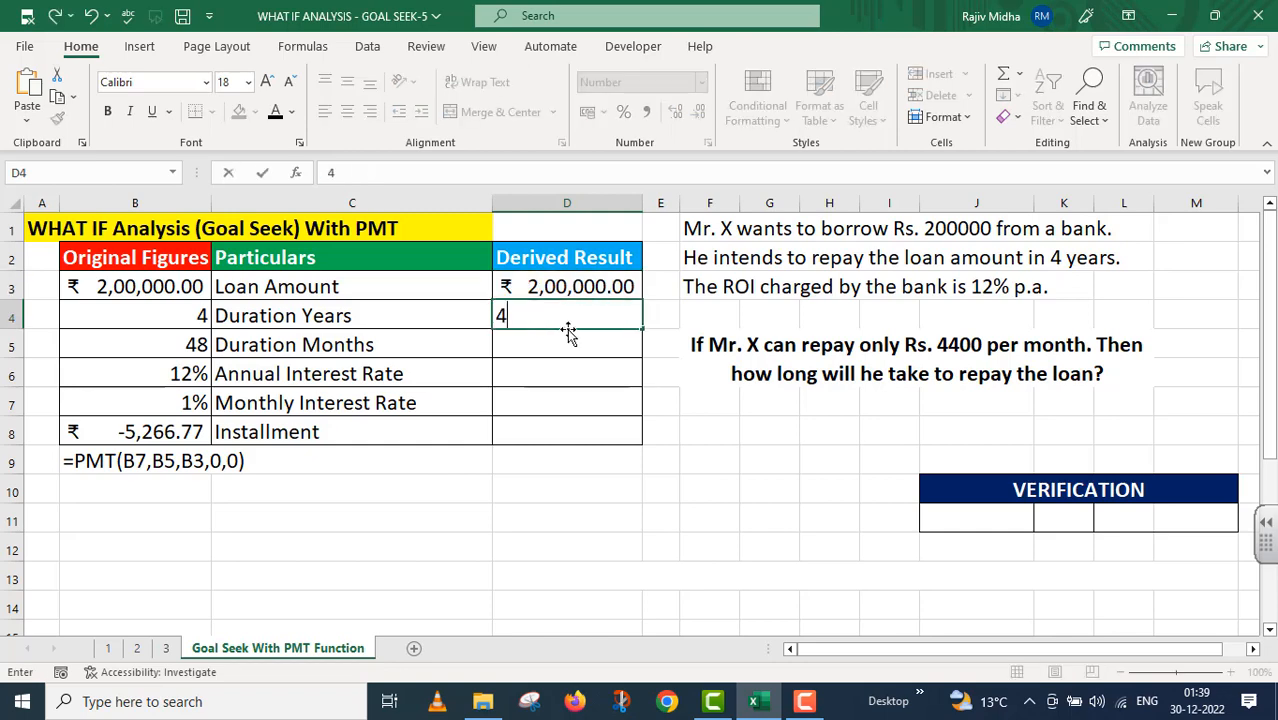
pyautogui.hotkey('ctrl', 'Return')
# Calculate the derived duration in months in D5 with the formula =D4*12
pyautogui.click(558, 345)
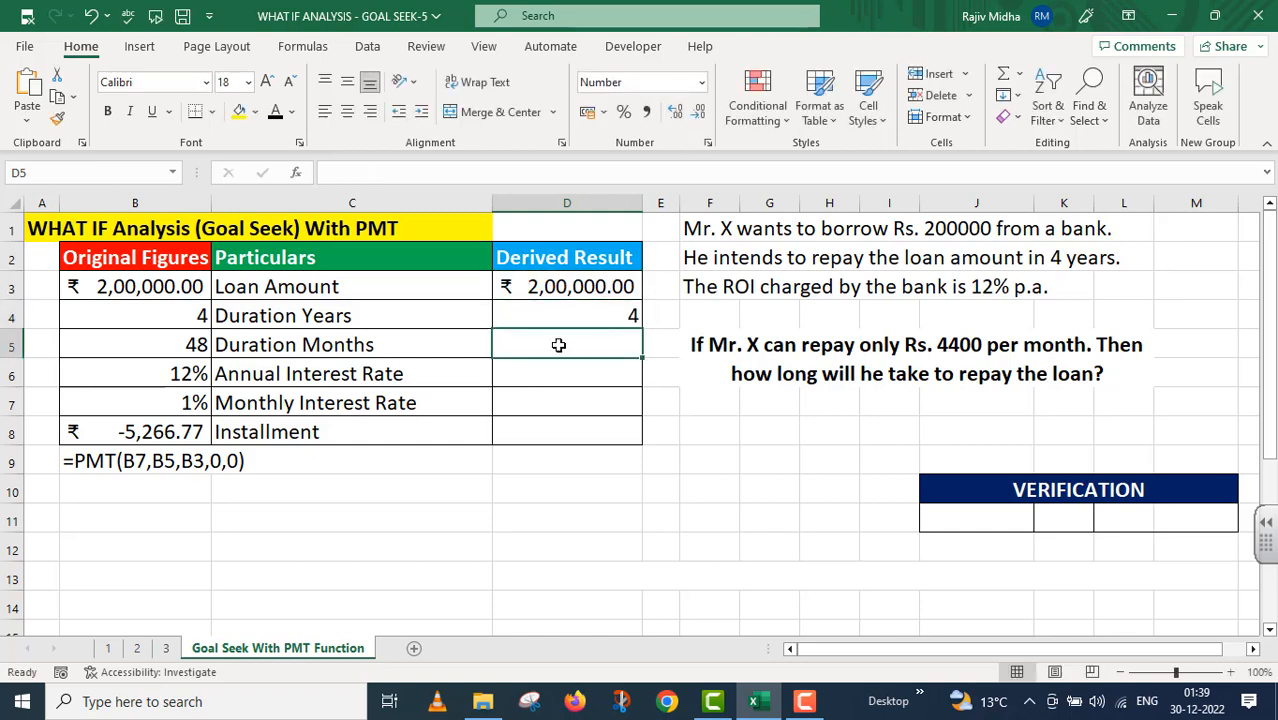
pyautogui.write('=')
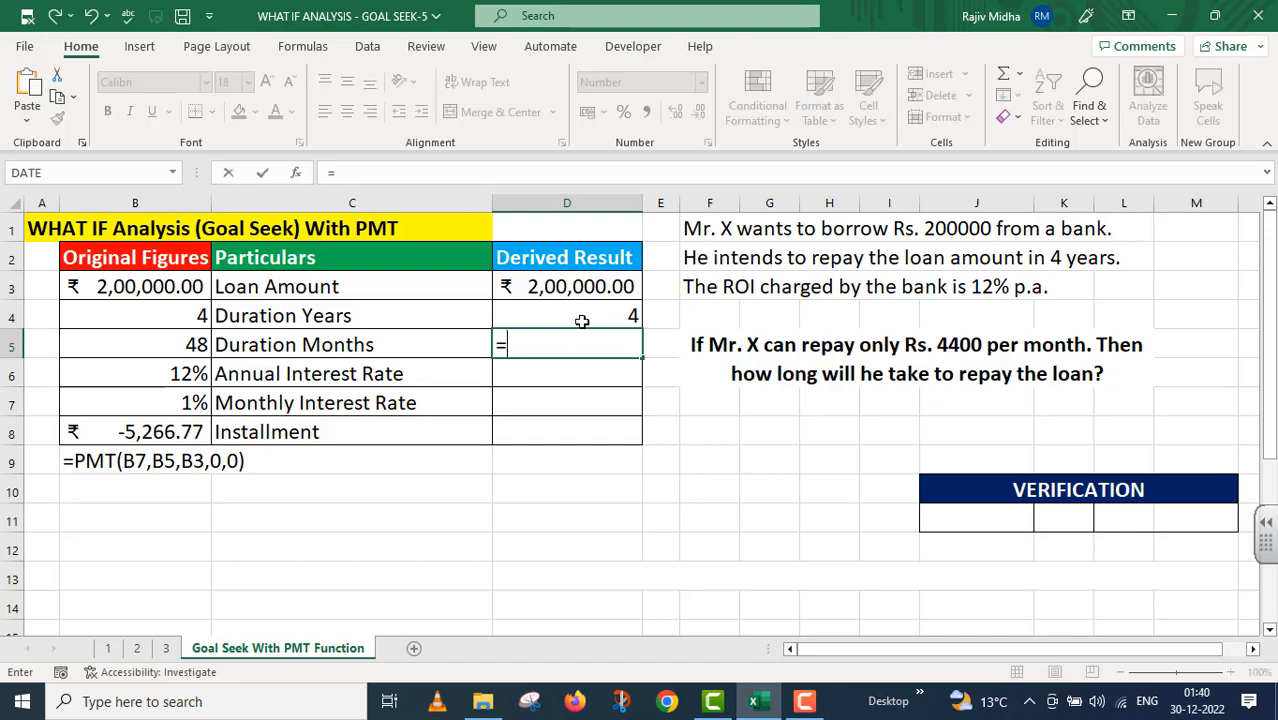
pyautogui.click(581, 321)
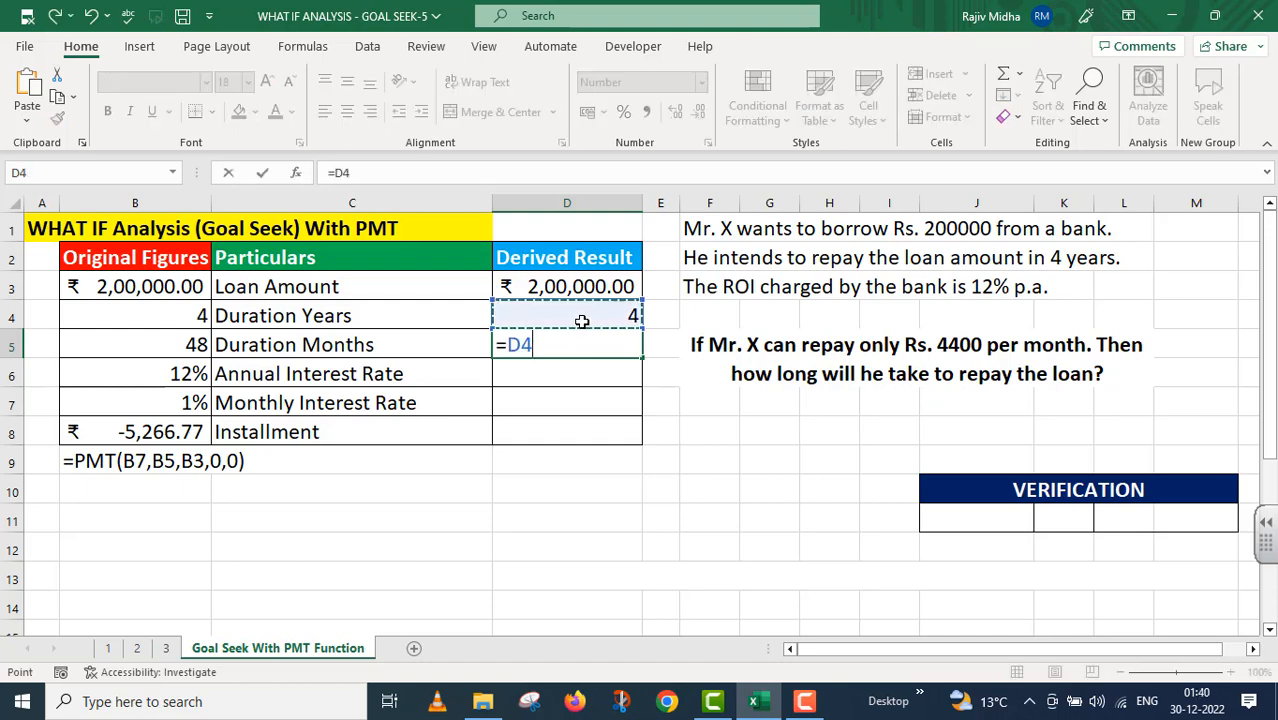
pyautogui.write('*12')
pyautogui.press('Return')
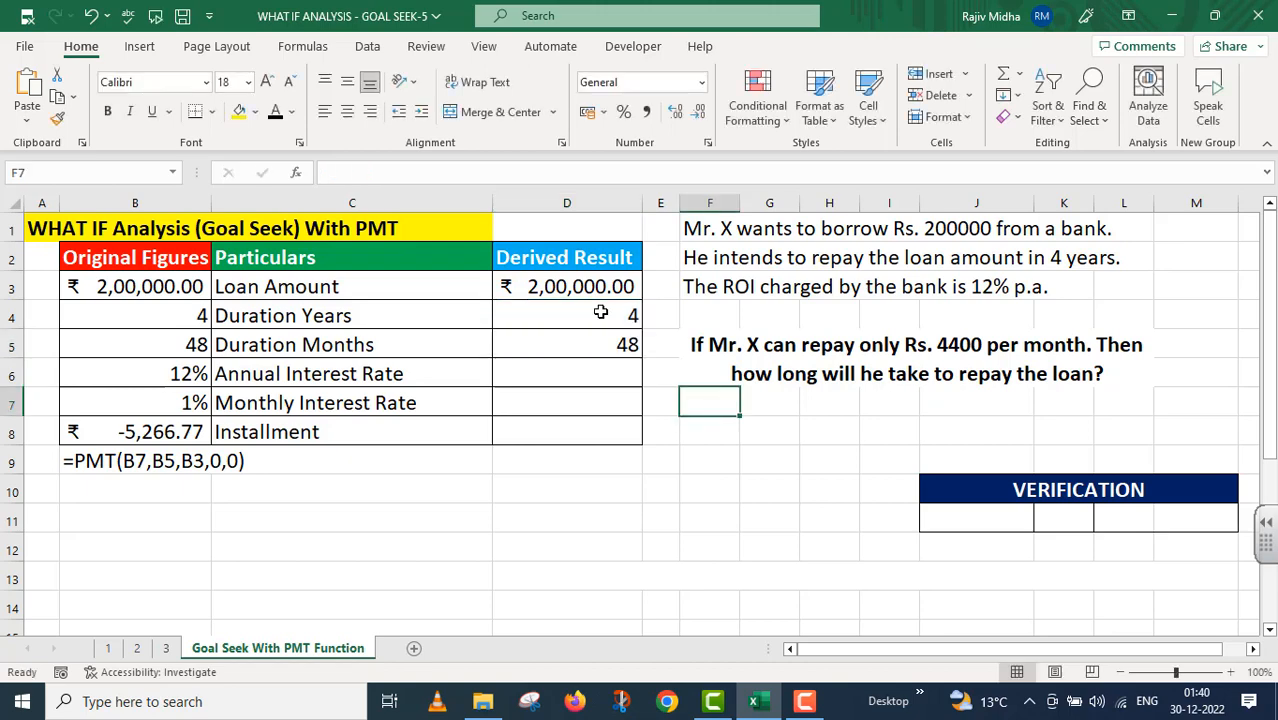
pyautogui.click(616, 346)
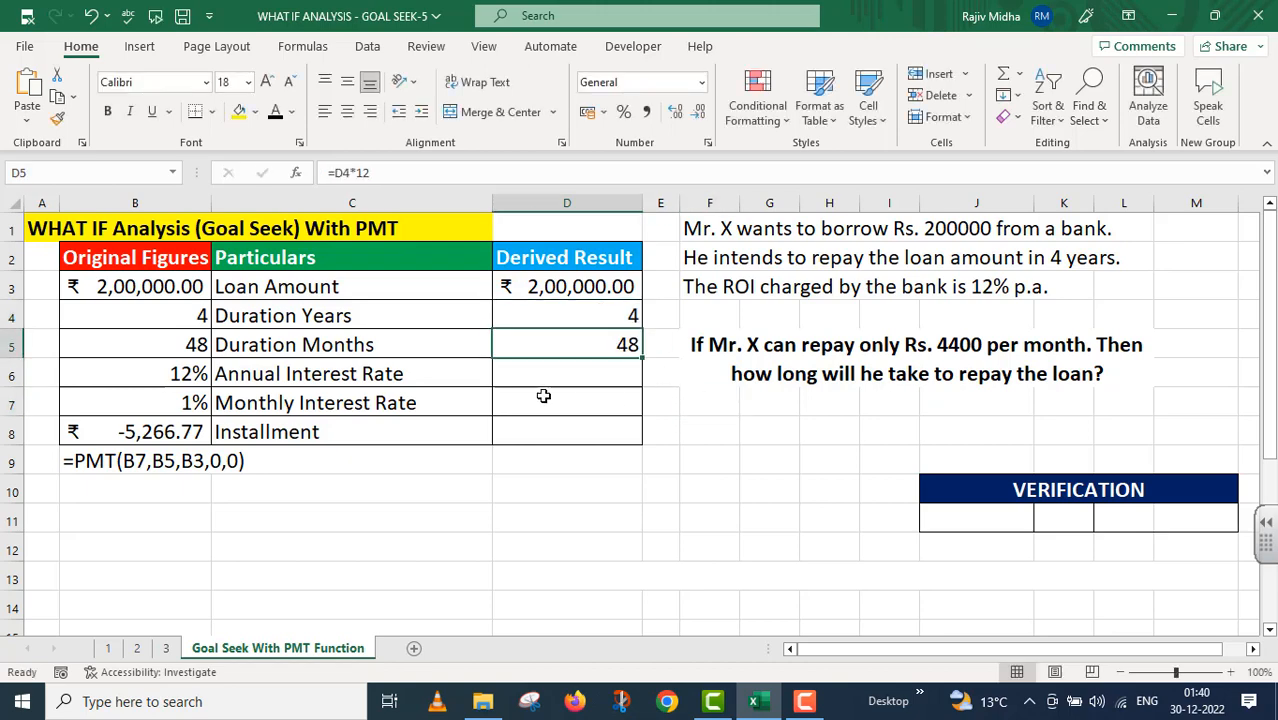
# Enter the annual interest rate 12% in D6 and calculate the monthly rate in D7 with =D6/12
pyautogui.click(552, 364)
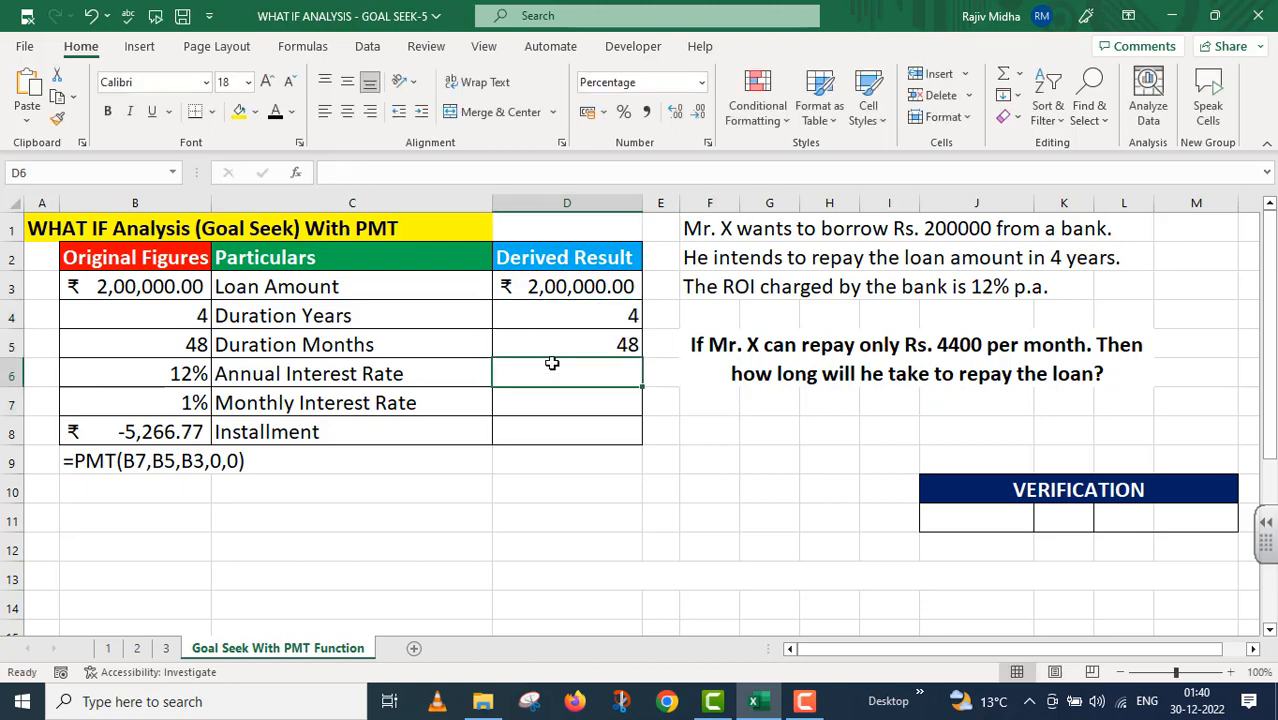
pyautogui.write('12')
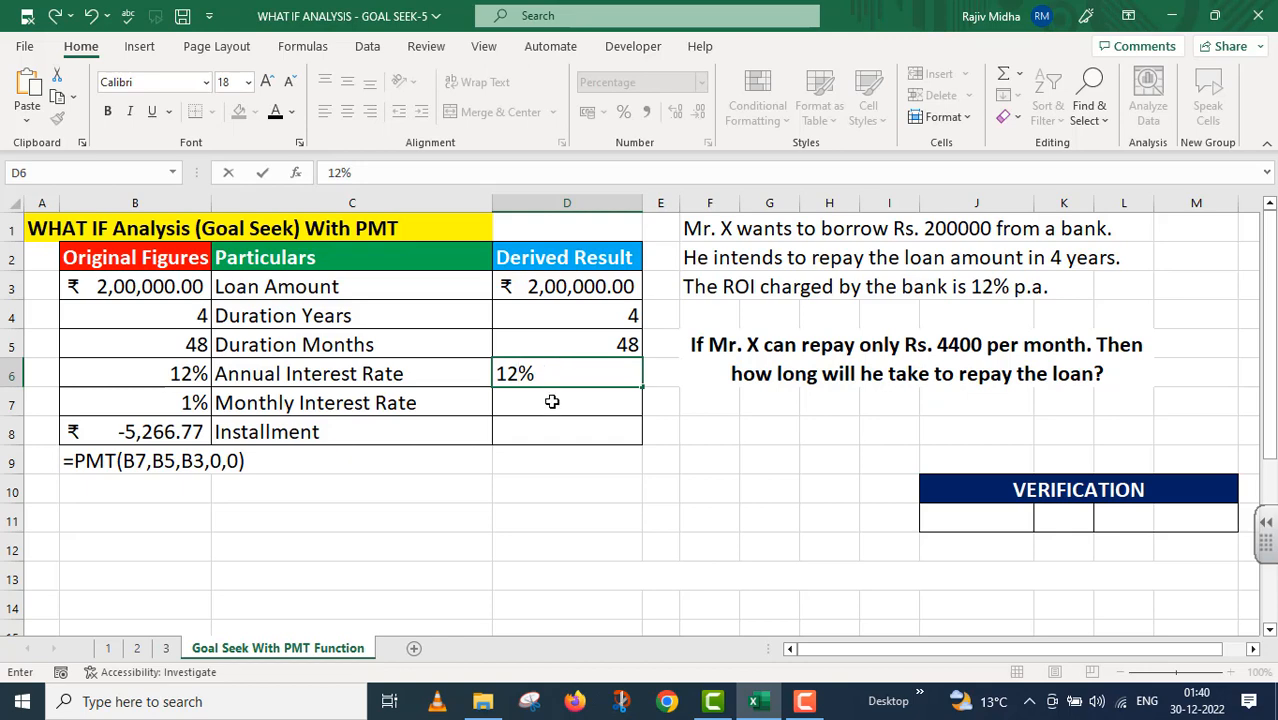
pyautogui.click(552, 401)
pyautogui.write('-')
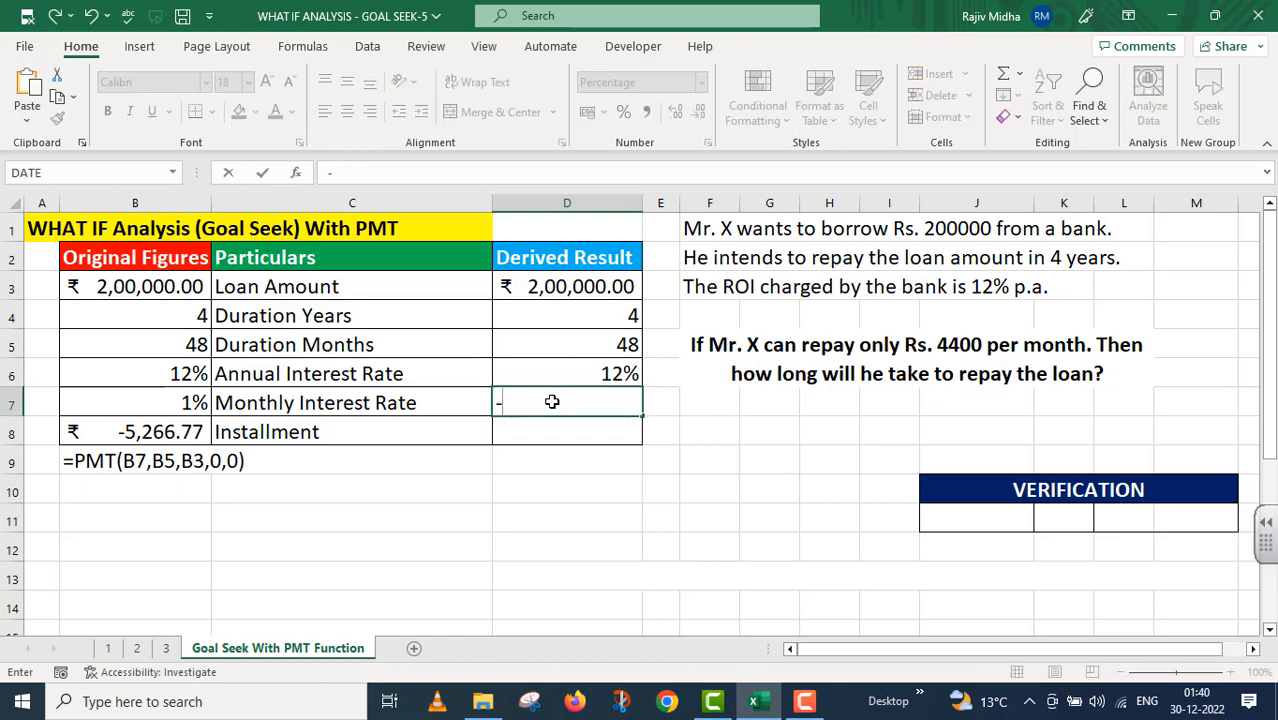
pyautogui.press('Escape')
pyautogui.write('=')
pyautogui.click(619, 374)
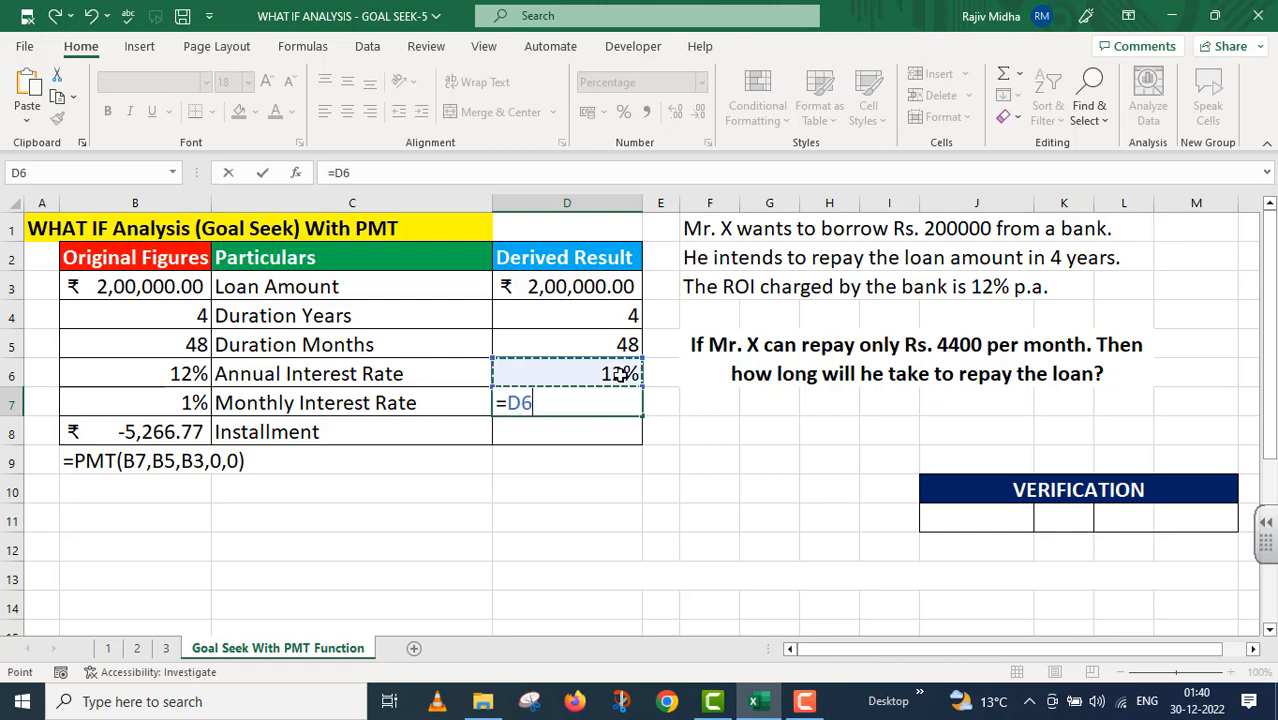
pyautogui.write('/12')
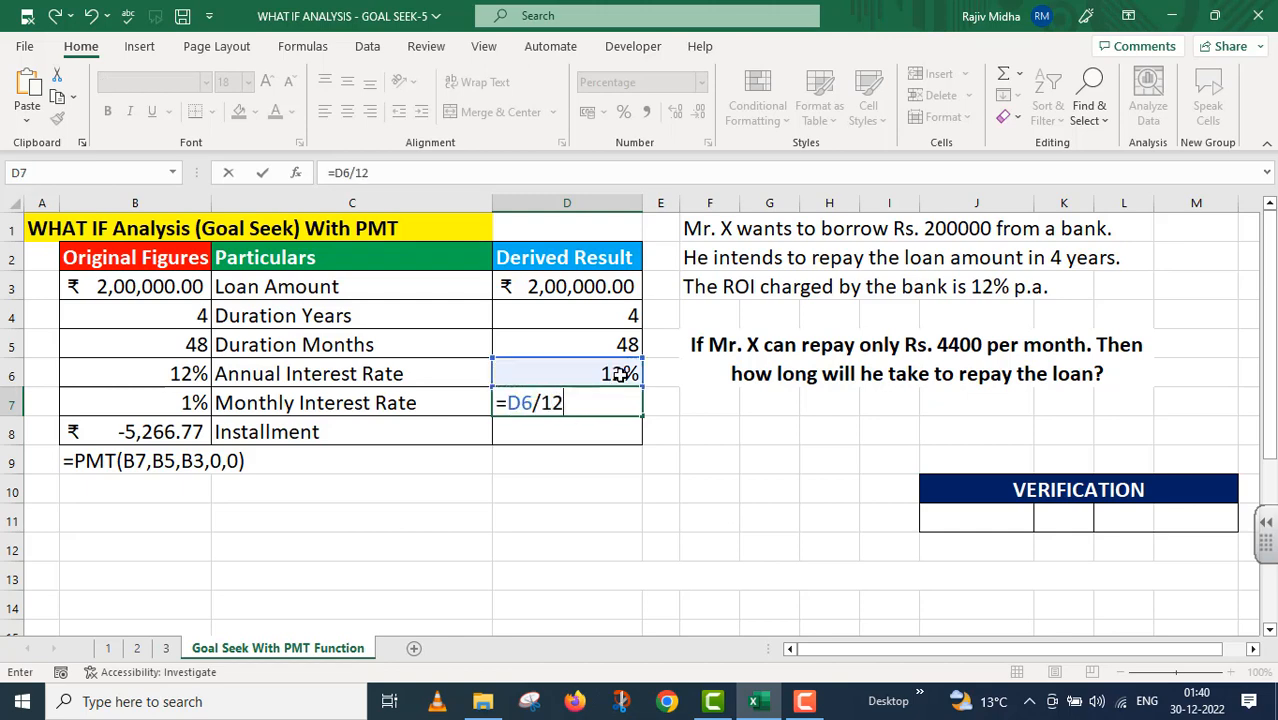
pyautogui.press('Return')
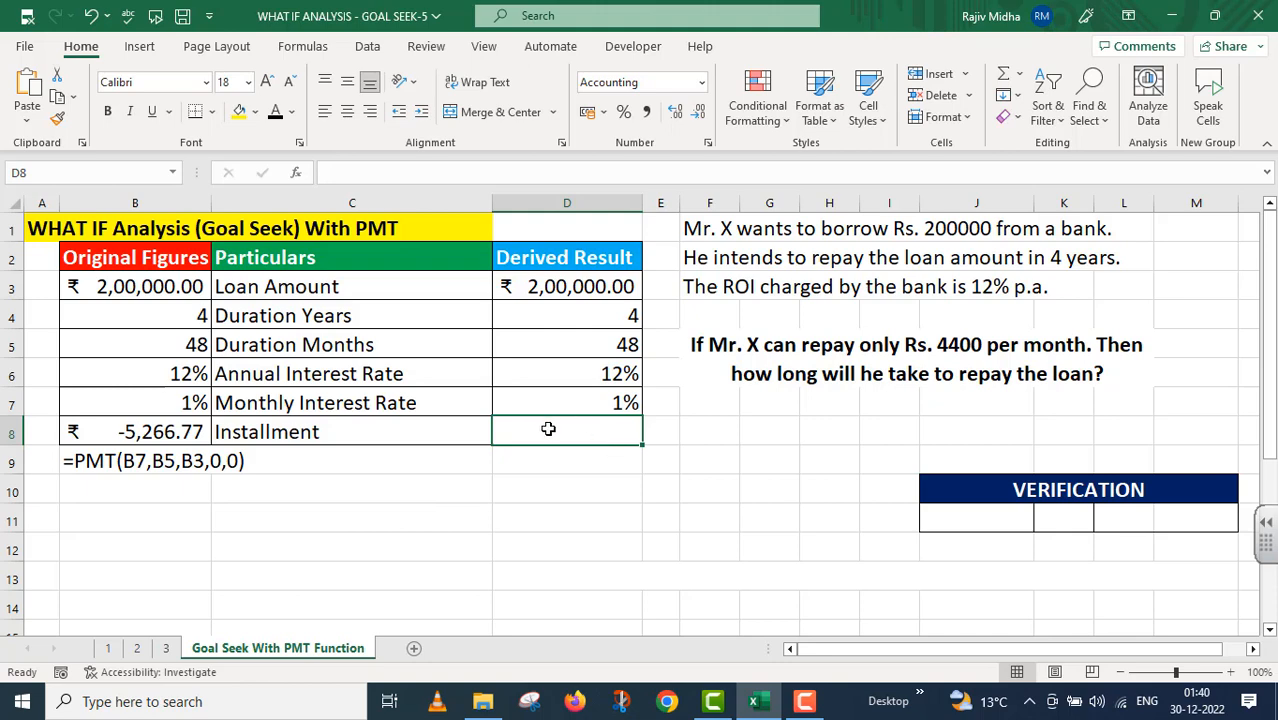
# Calculate the derived installment in D8 with =PMT(D7,D5,D3,0,0), timing payments at the end of the period
pyautogui.press('BackSpace')
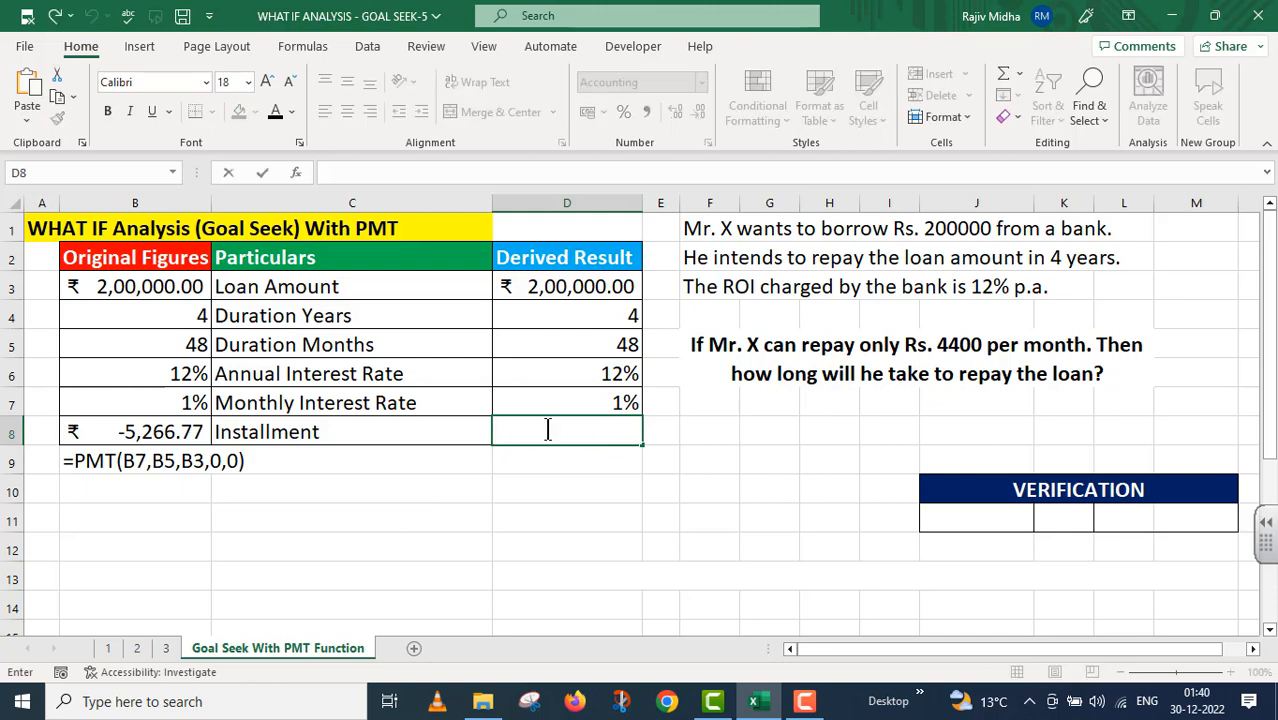
pyautogui.write('=PMT(')
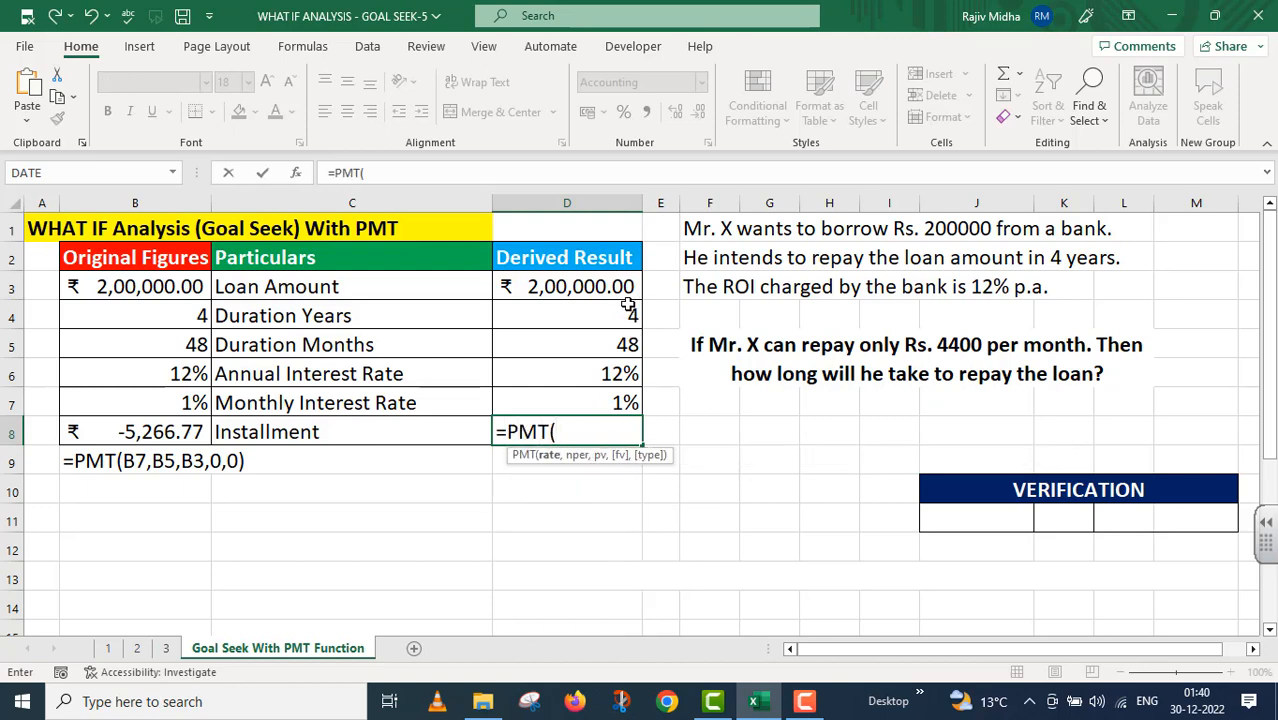
pyautogui.click(622, 401)
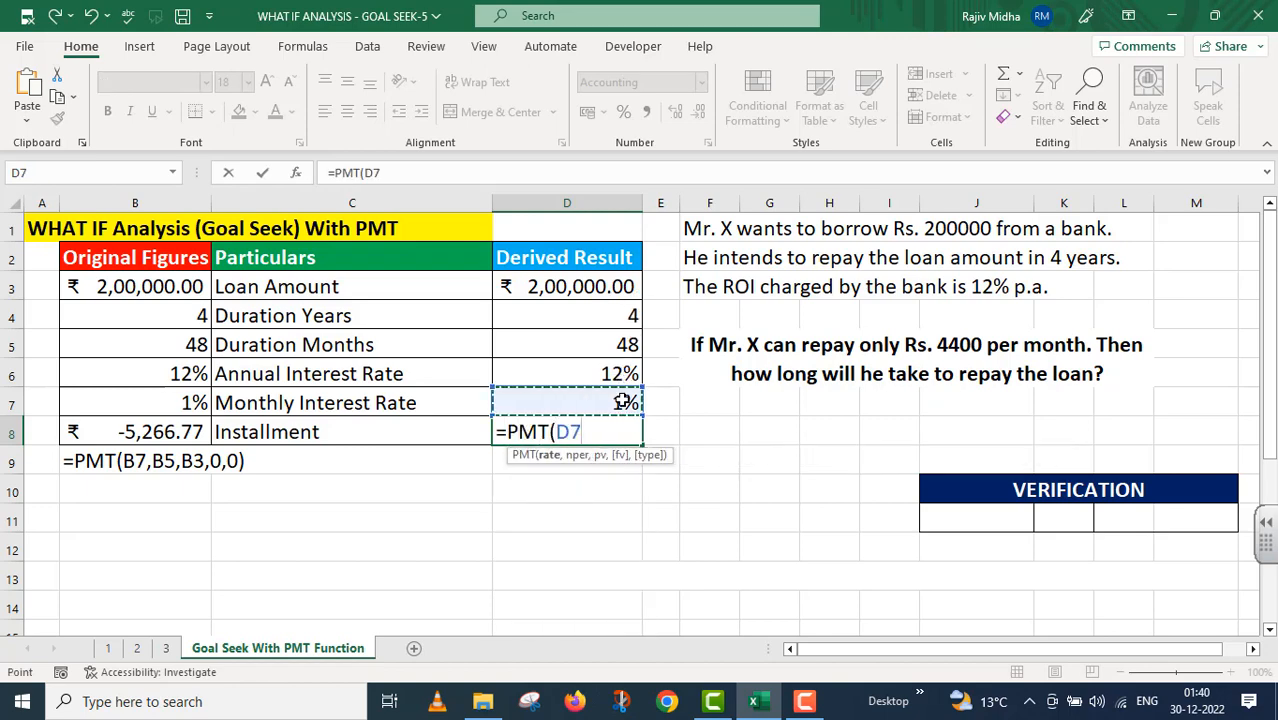
pyautogui.write(',')
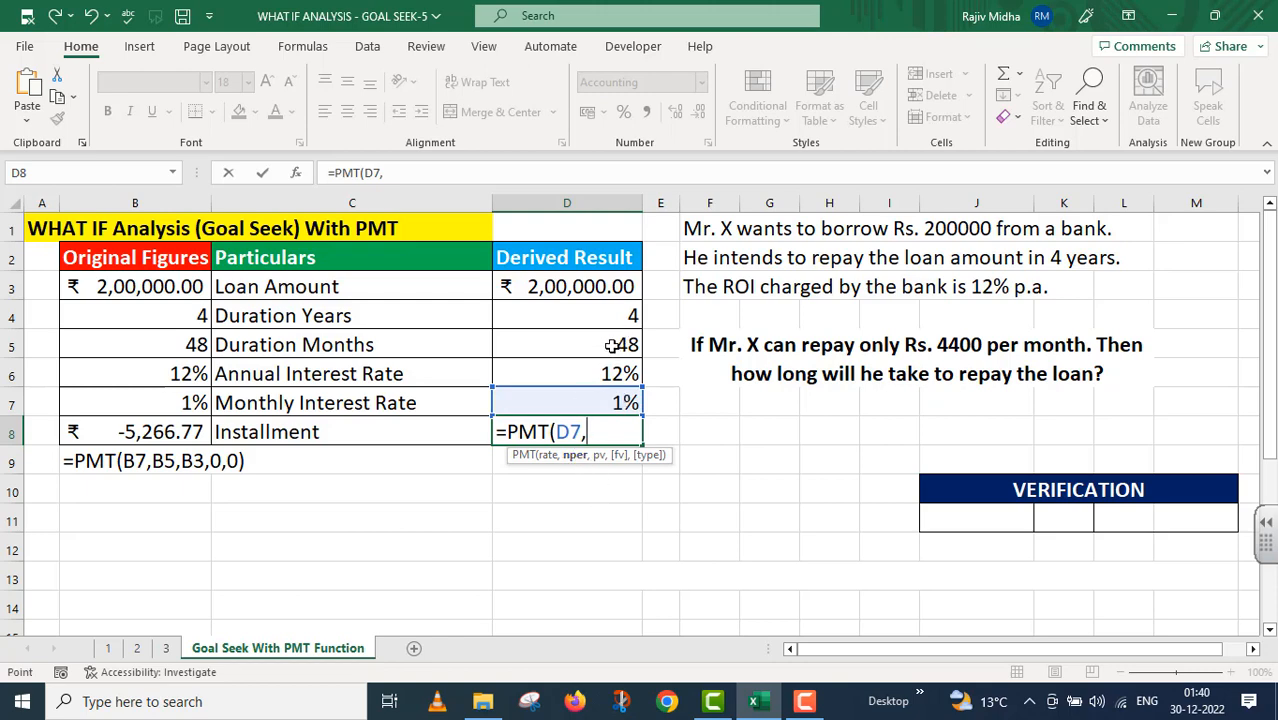
pyautogui.click(612, 345)
pyautogui.write(',')
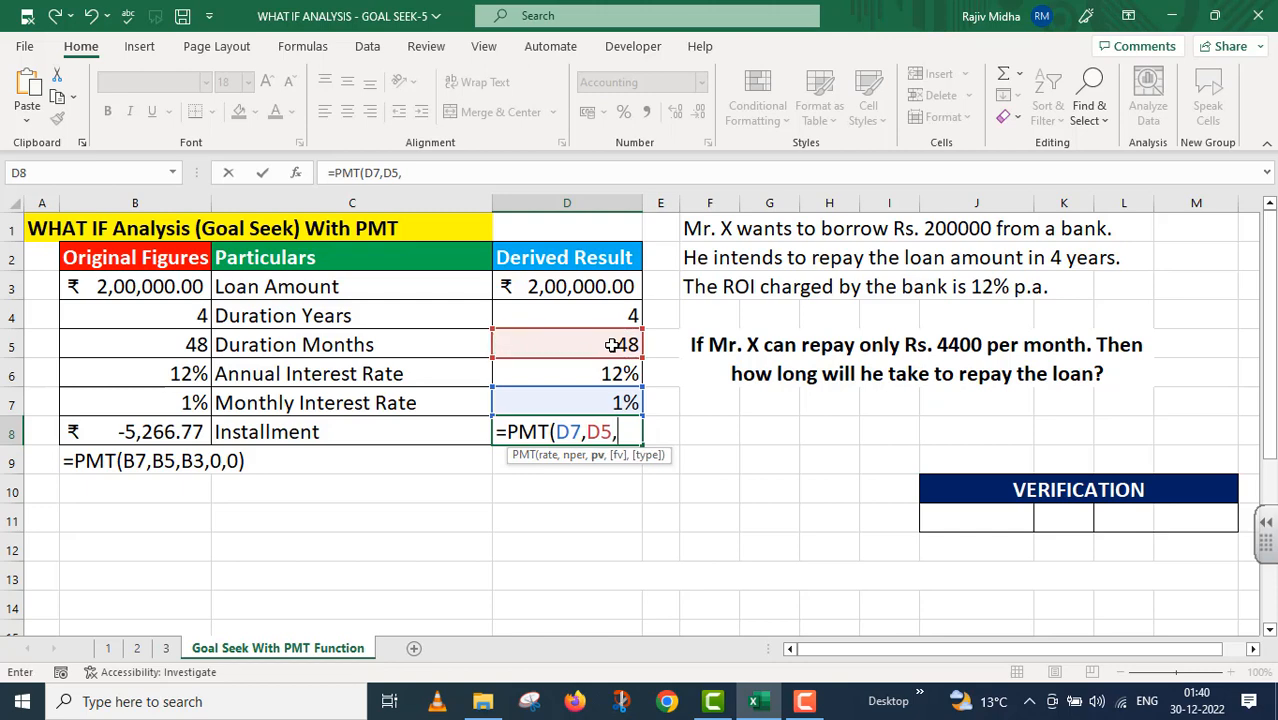
pyautogui.click(605, 283)
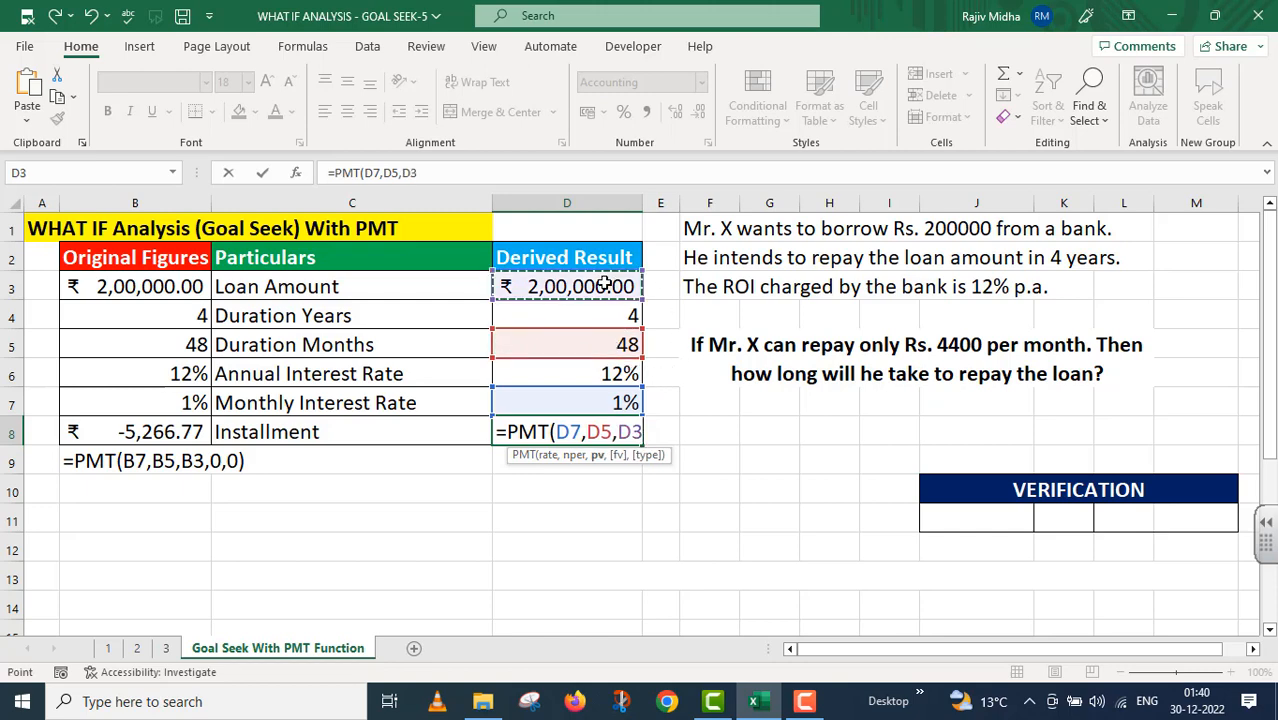
pyautogui.write(',')
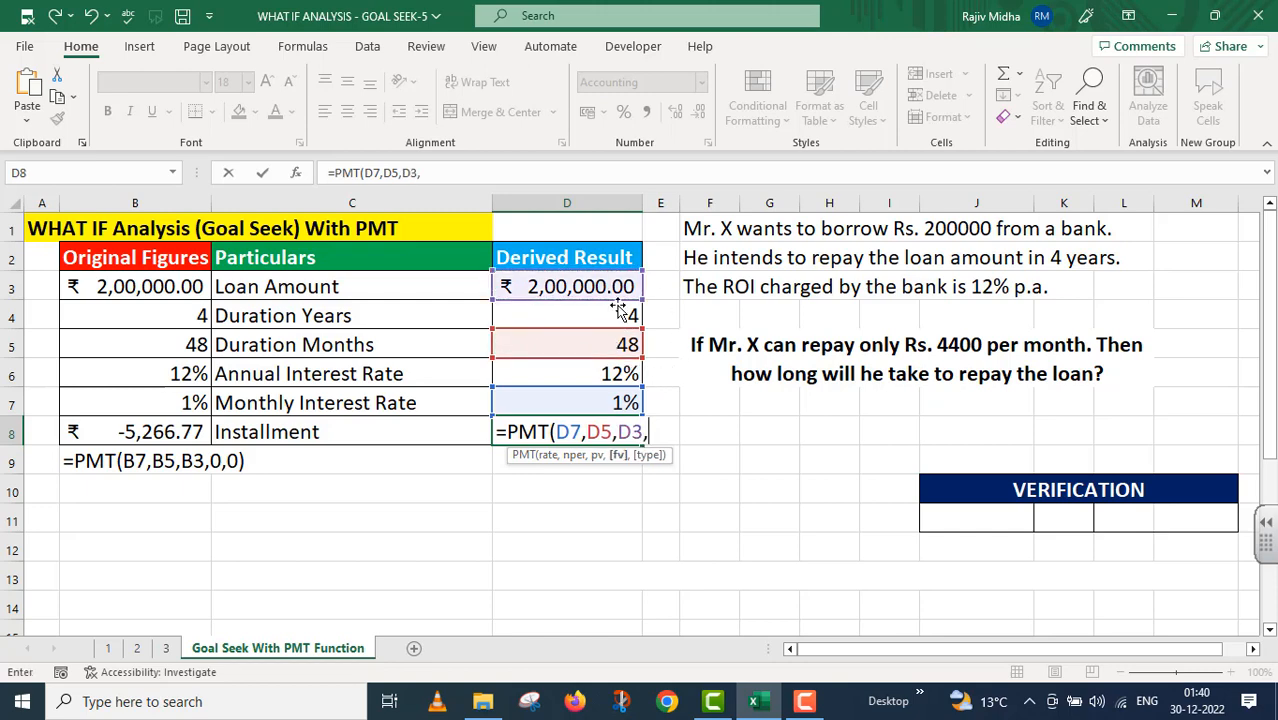
pyautogui.write('0,0')
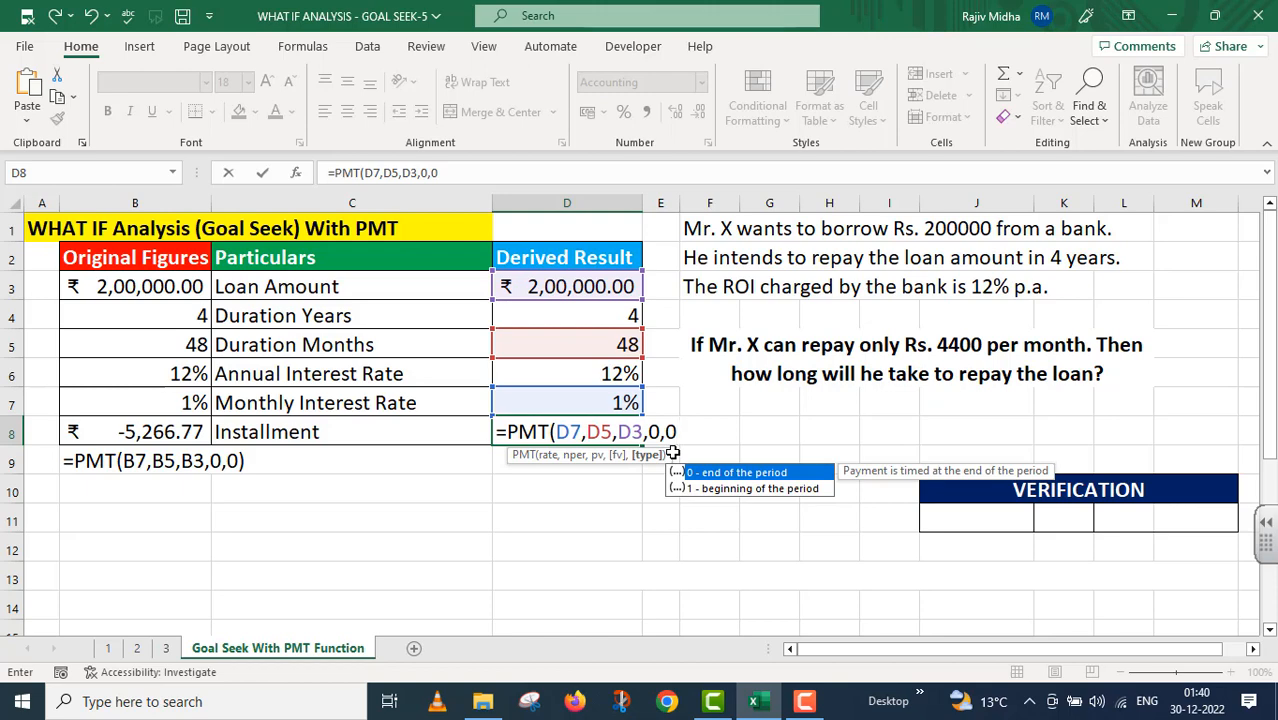
pyautogui.write(')')
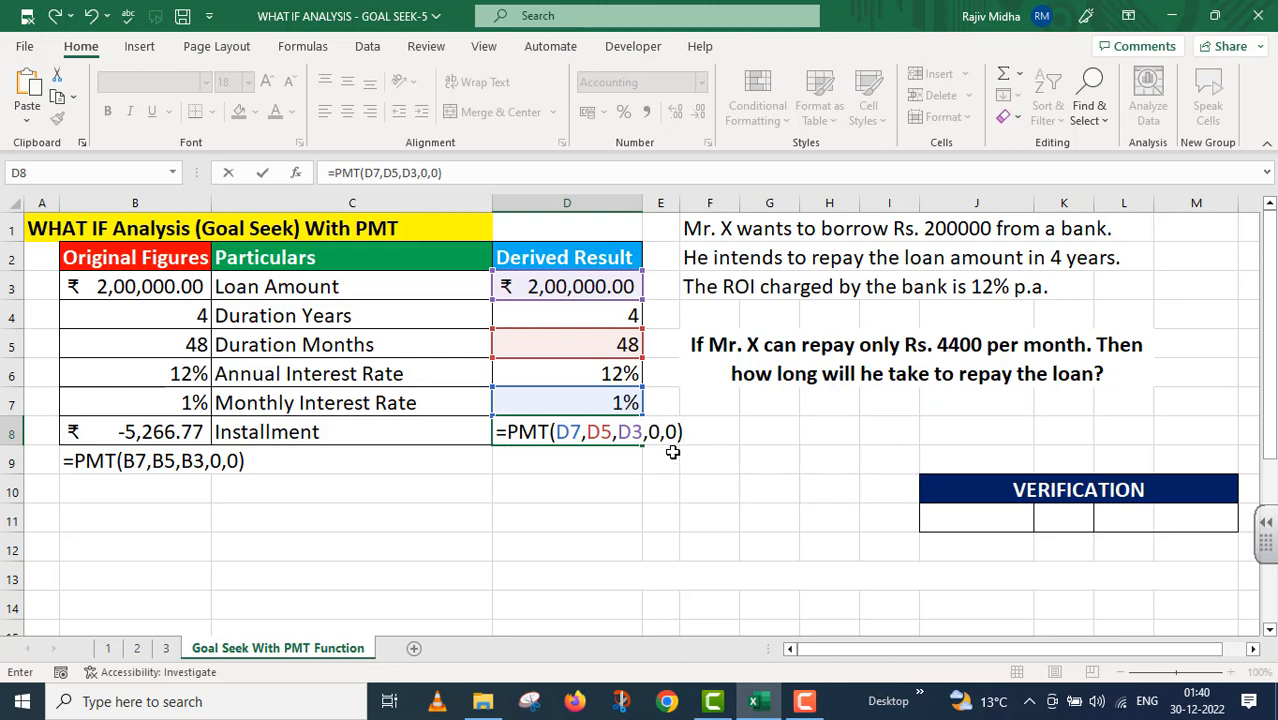
pyautogui.press('Return')
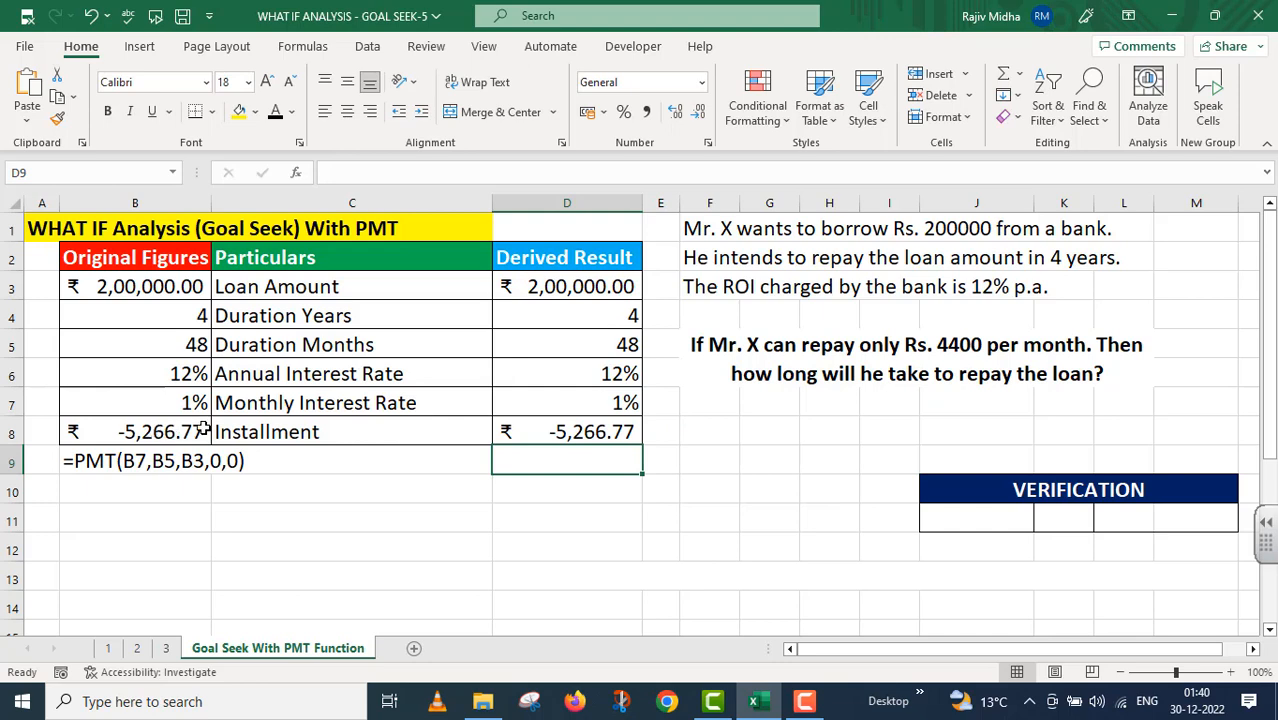
# Run Goal Seek to set installment cell D8 to -4400 by changing duration years cell D4, and keep the solution
pyautogui.click(553, 431)
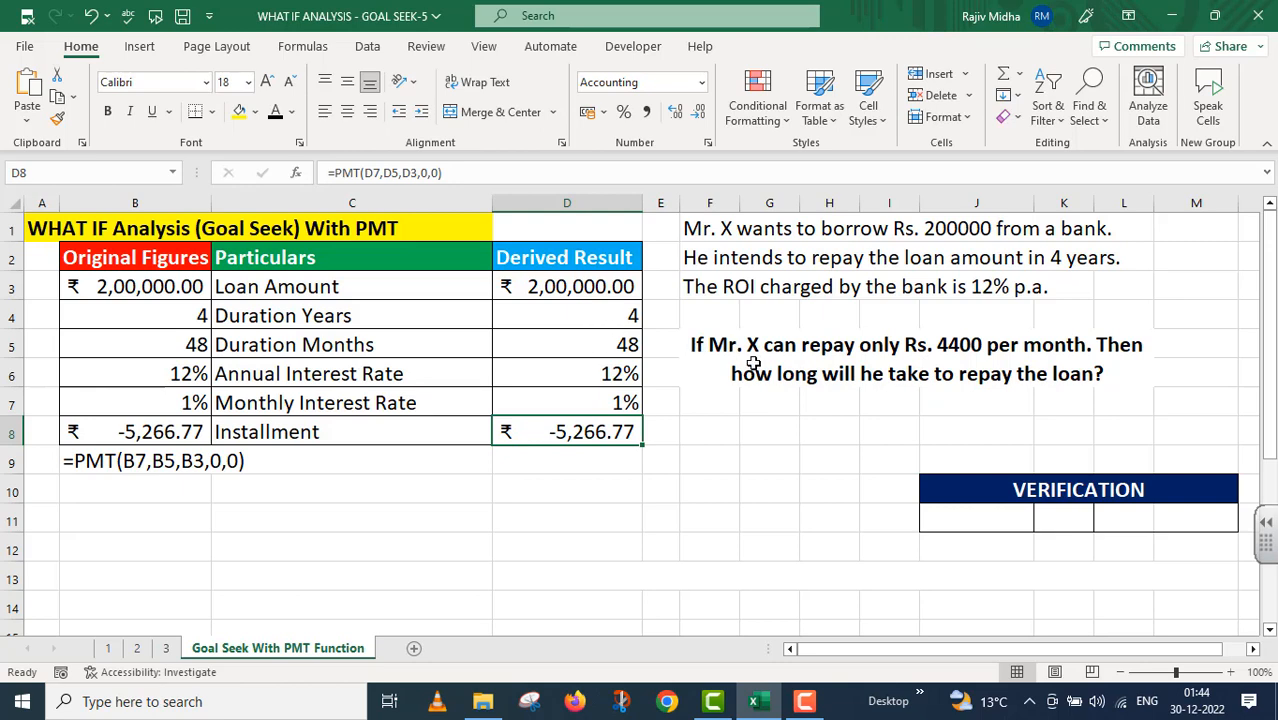
pyautogui.click(377, 44)
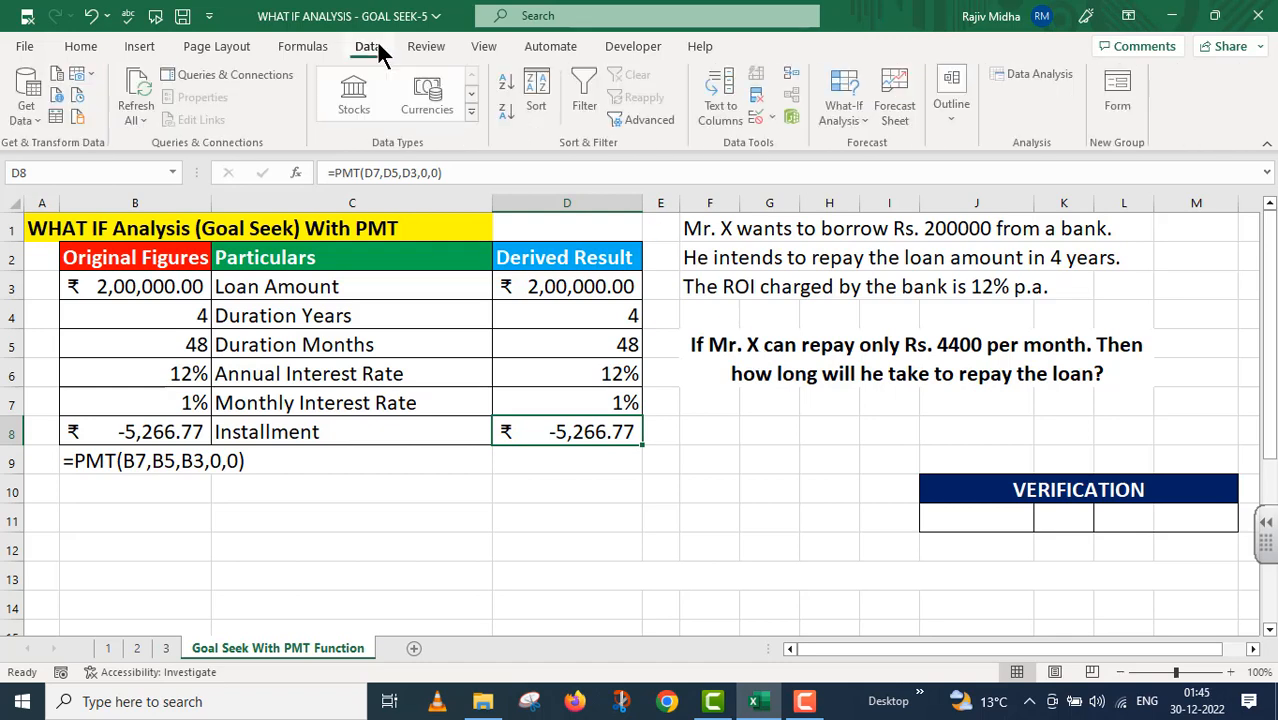
pyautogui.click(868, 122)
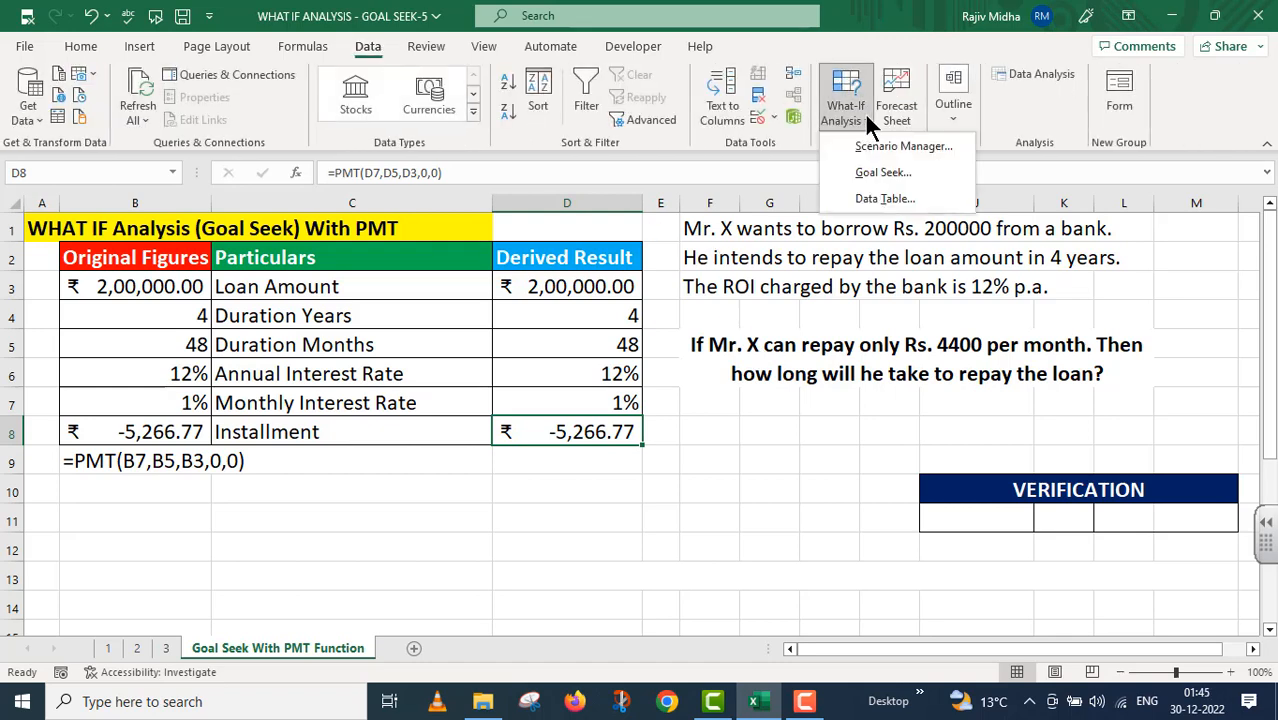
pyautogui.click(884, 173)
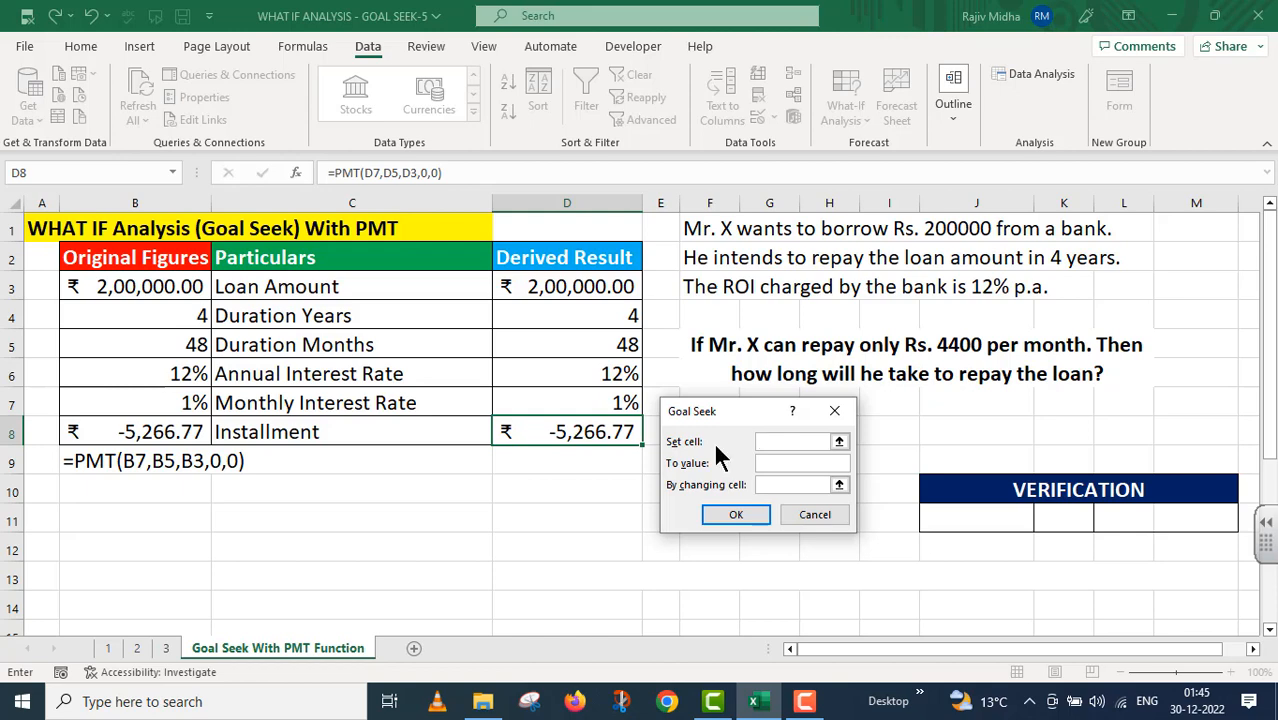
pyautogui.click(614, 432)
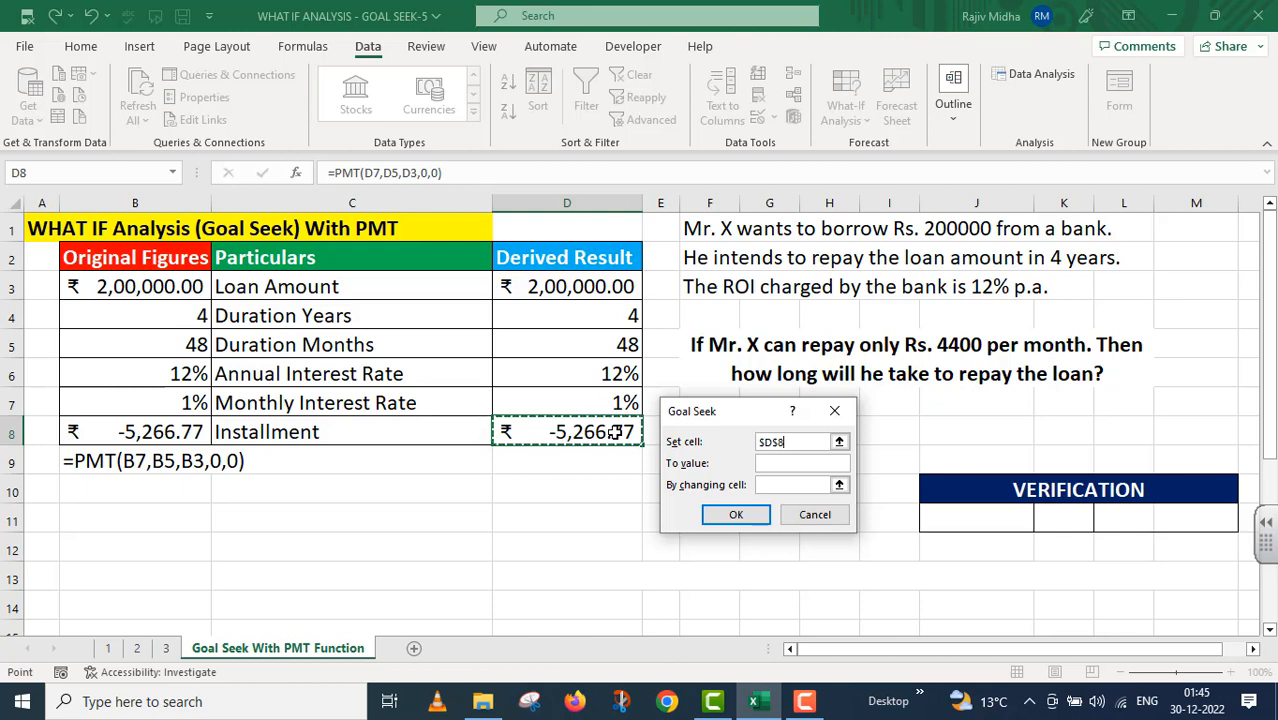
pyautogui.click(782, 466)
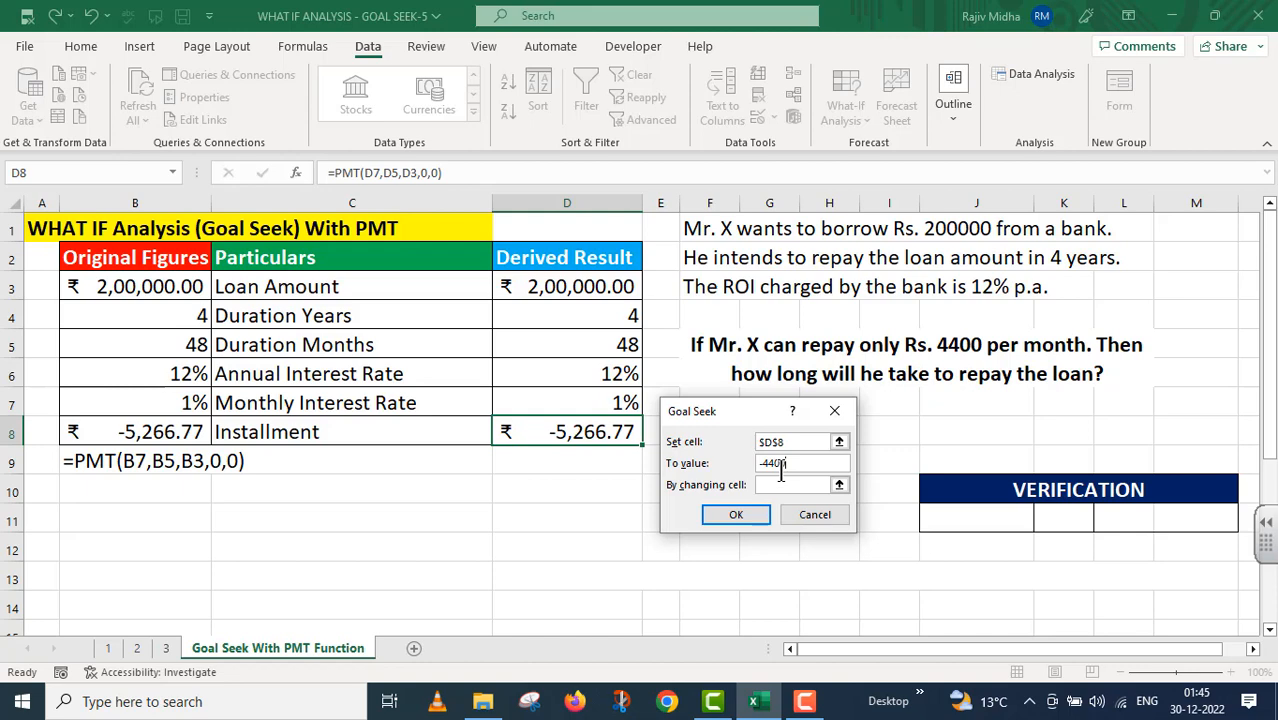
pyautogui.write('-4400')
pyautogui.click(788, 485)
pyautogui.click(613, 315)
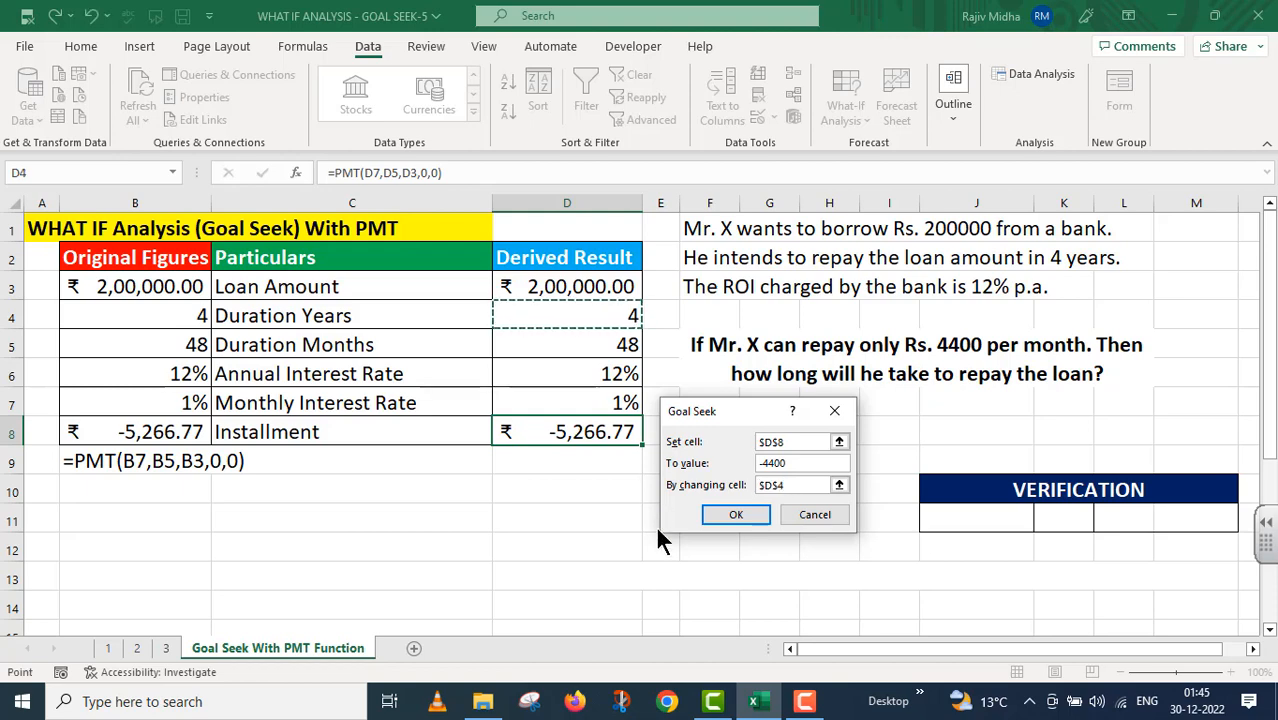
pyautogui.click(734, 512)
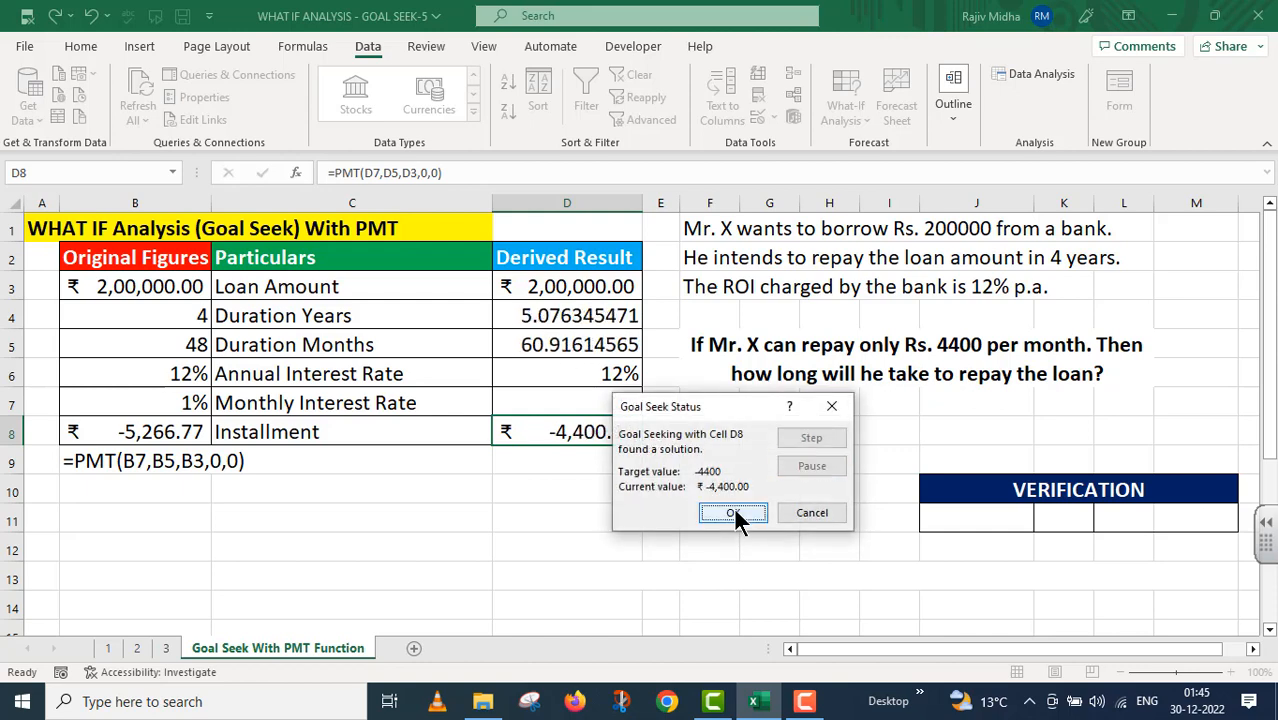
pyautogui.moveTo(729, 400); pyautogui.dragTo(747, 466)
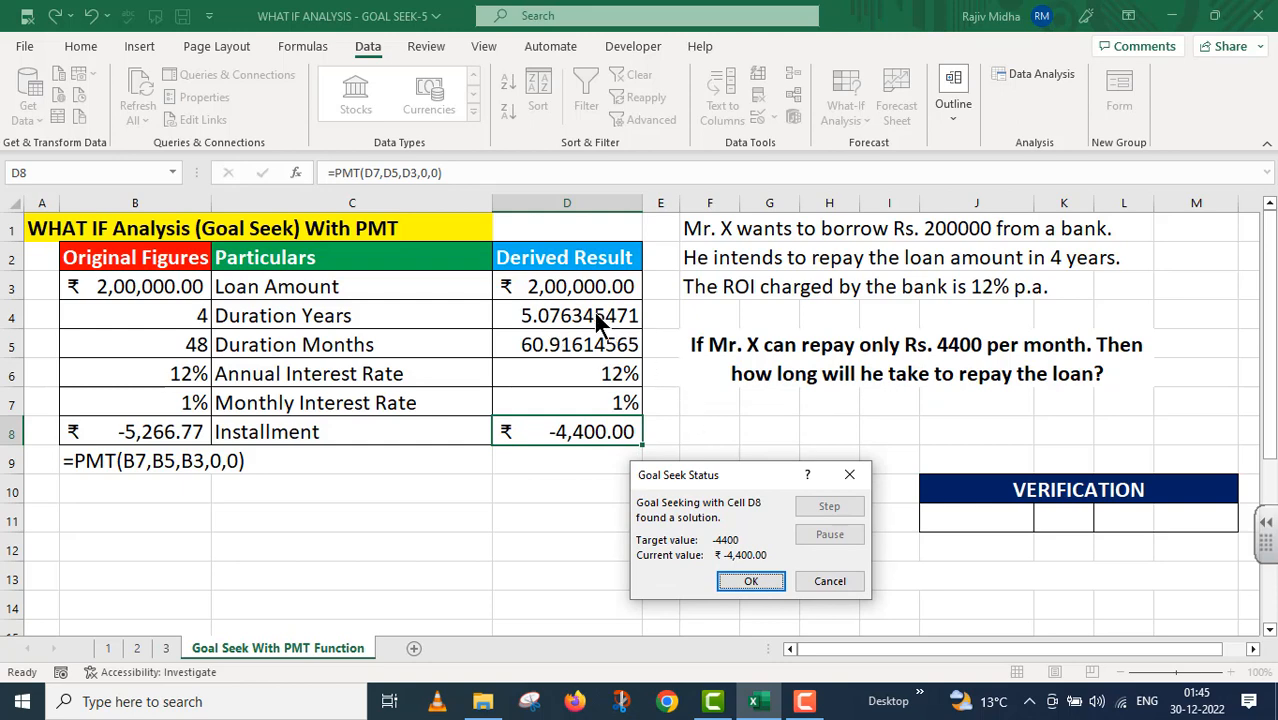
pyautogui.click(750, 581)
# Reduce the derived duration years and months in D4:D5 to two decimal places, then deselect them
pyautogui.moveTo(568, 314); pyautogui.dragTo(568, 344)
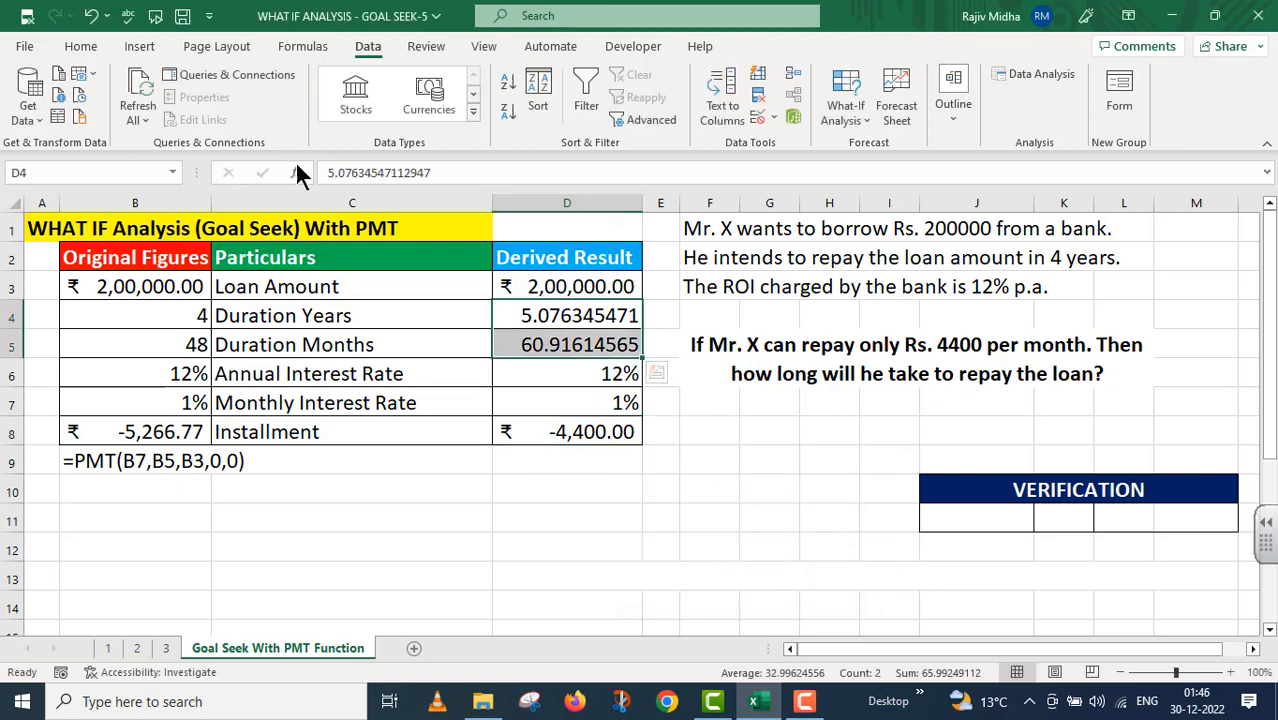
pyautogui.click(84, 47)
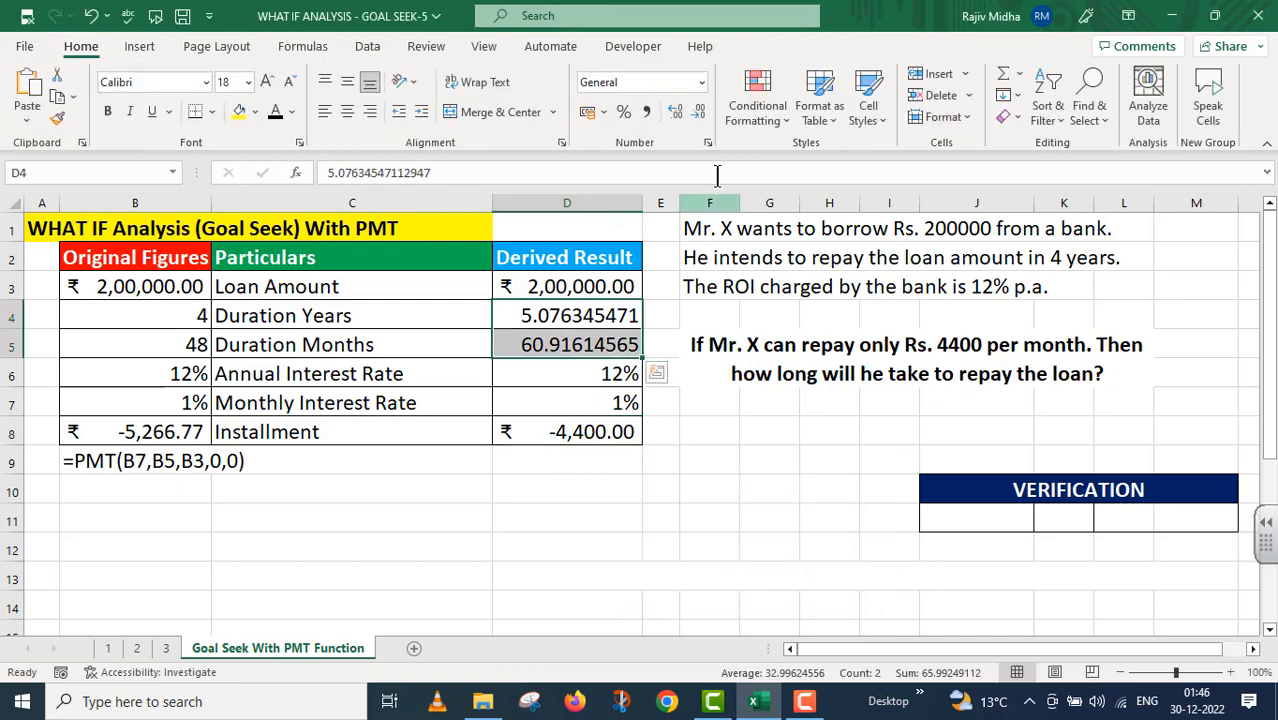
pyautogui.click(699, 112)
pyautogui.click(700, 112)
pyautogui.click(700, 112)
pyautogui.click(701, 113)
pyautogui.click(701, 113)
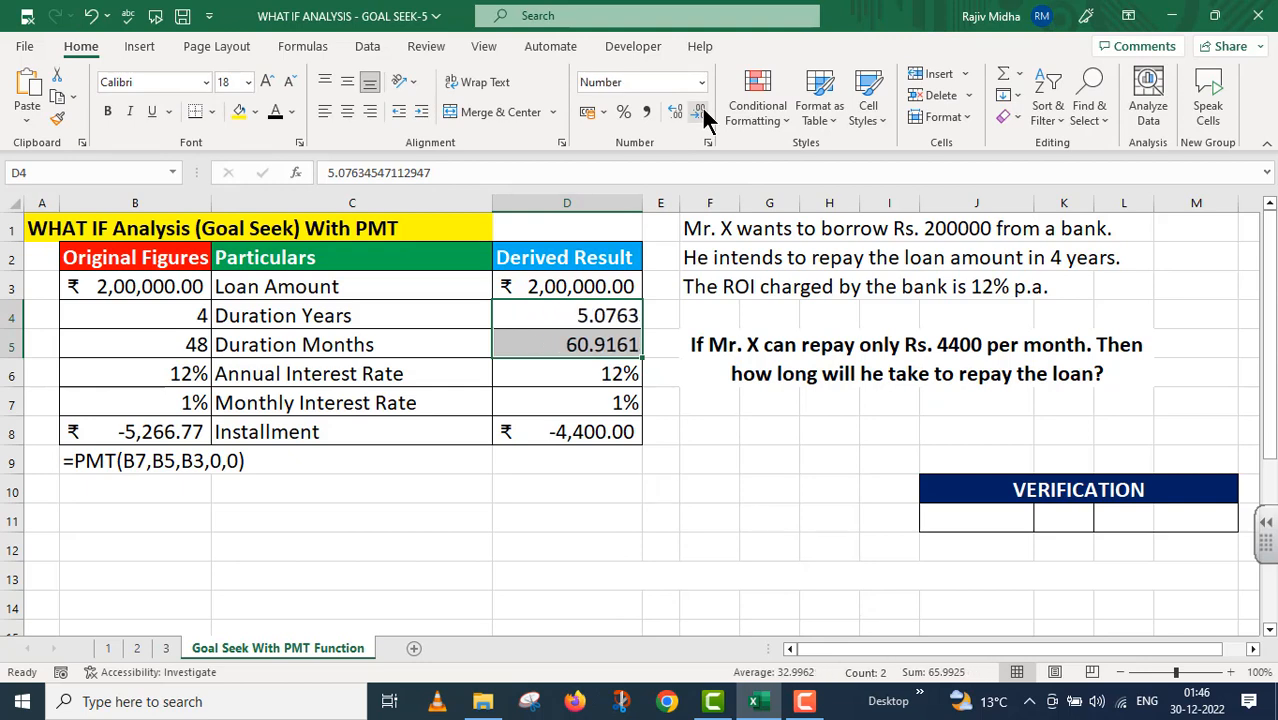
pyautogui.click(700, 112)
pyautogui.click(700, 112)
pyautogui.click(710, 517)
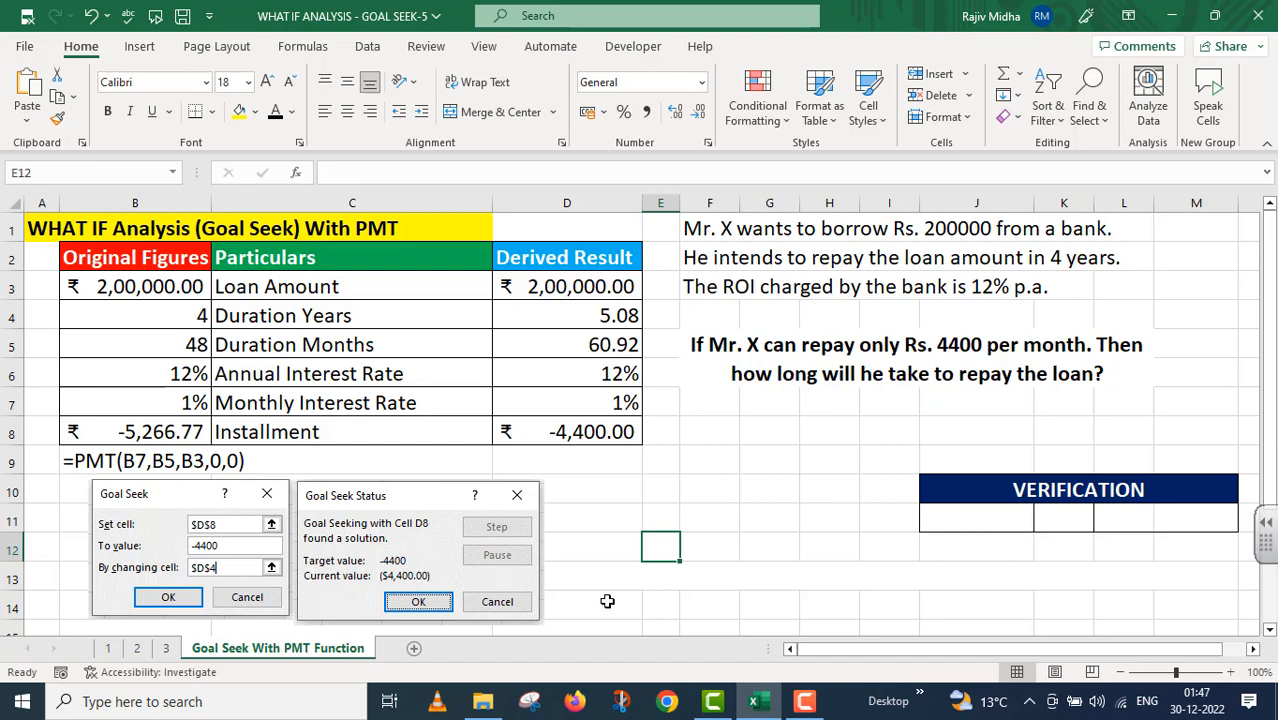
pyautogui.click(607, 601)
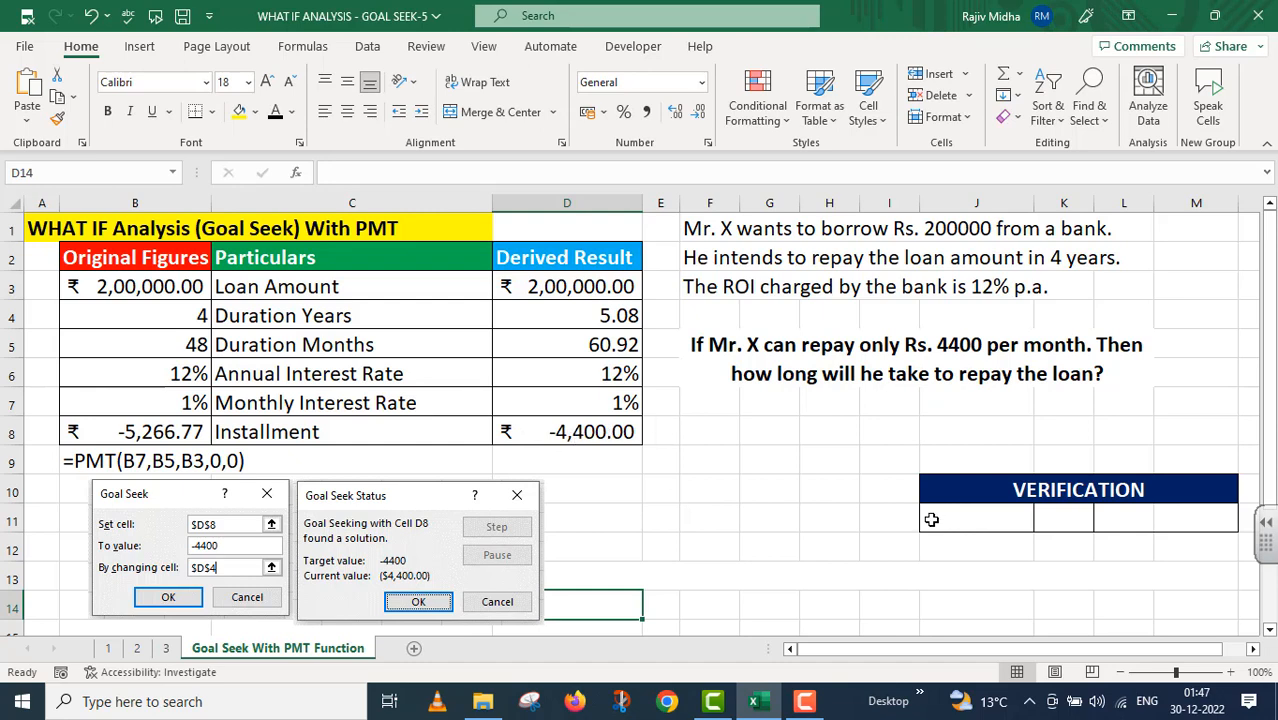
# Calculate the verification installment in J11 with =PMT(D7,D5,D3,0,0), timing payments at the end of the period, and compare it with D8
pyautogui.doubleClick(931, 518)
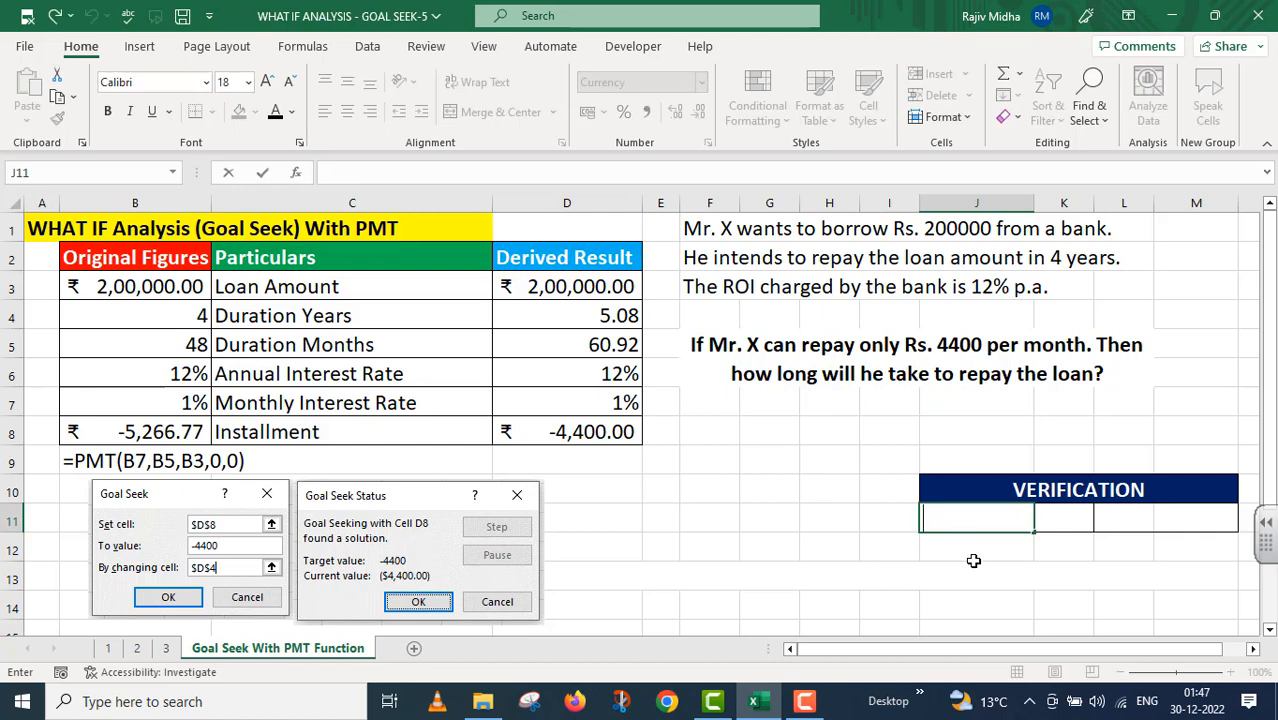
pyautogui.write('=')
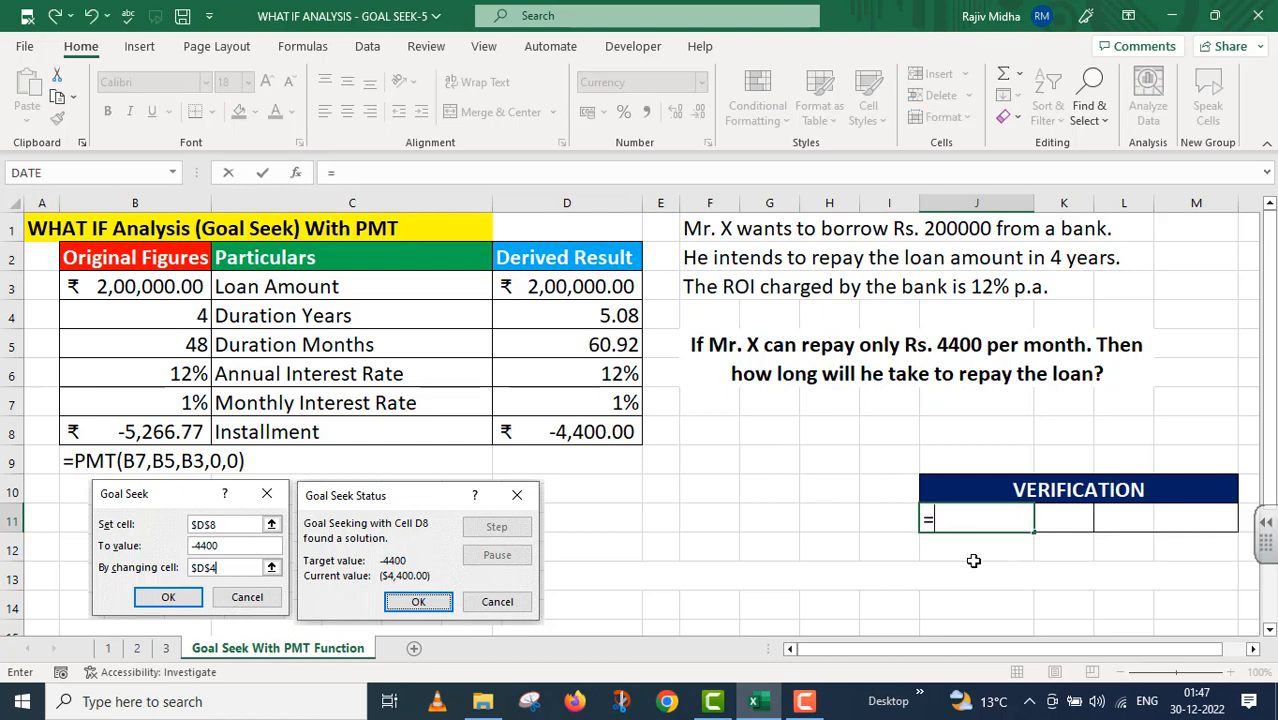
pyautogui.write('P')
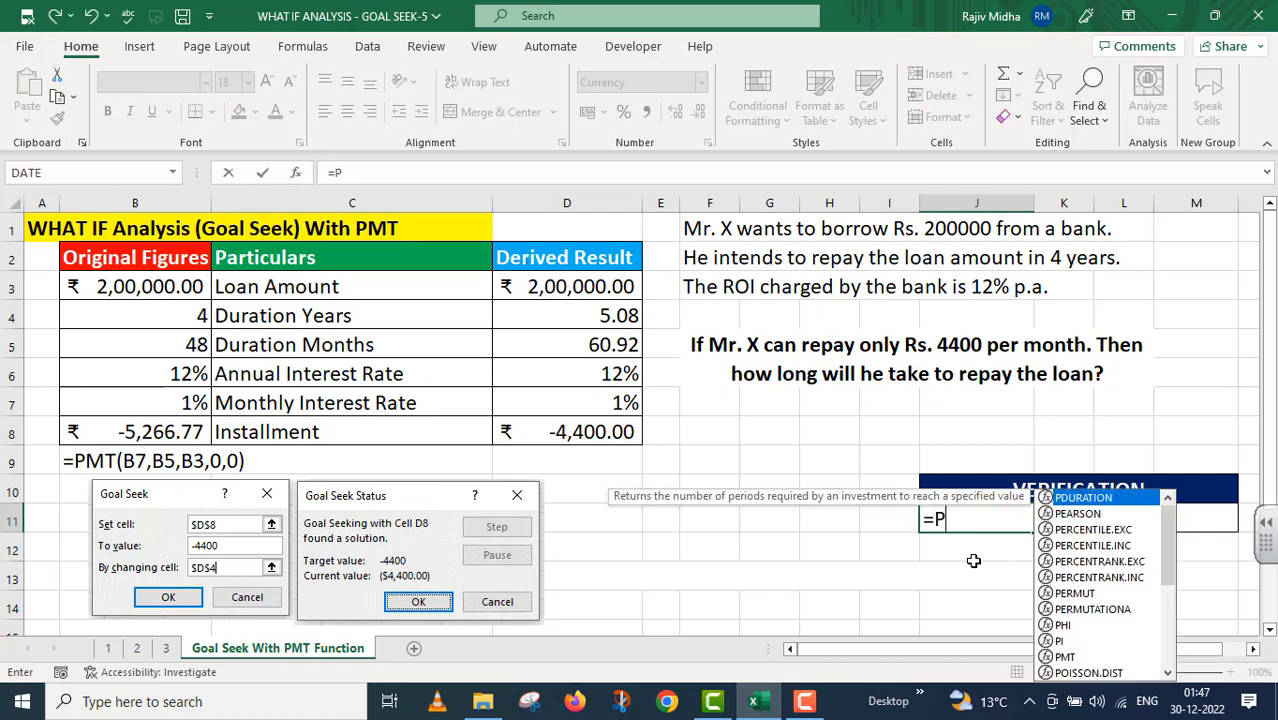
pyautogui.write('MT(')
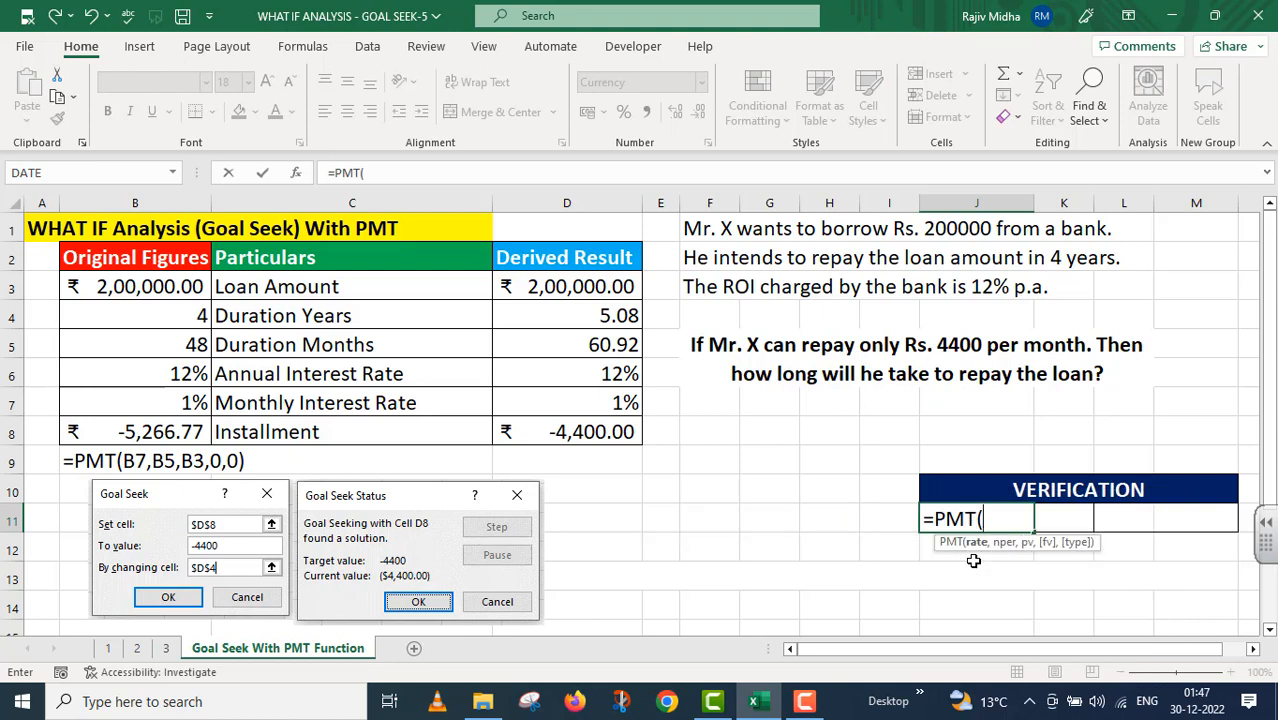
pyautogui.click(585, 403)
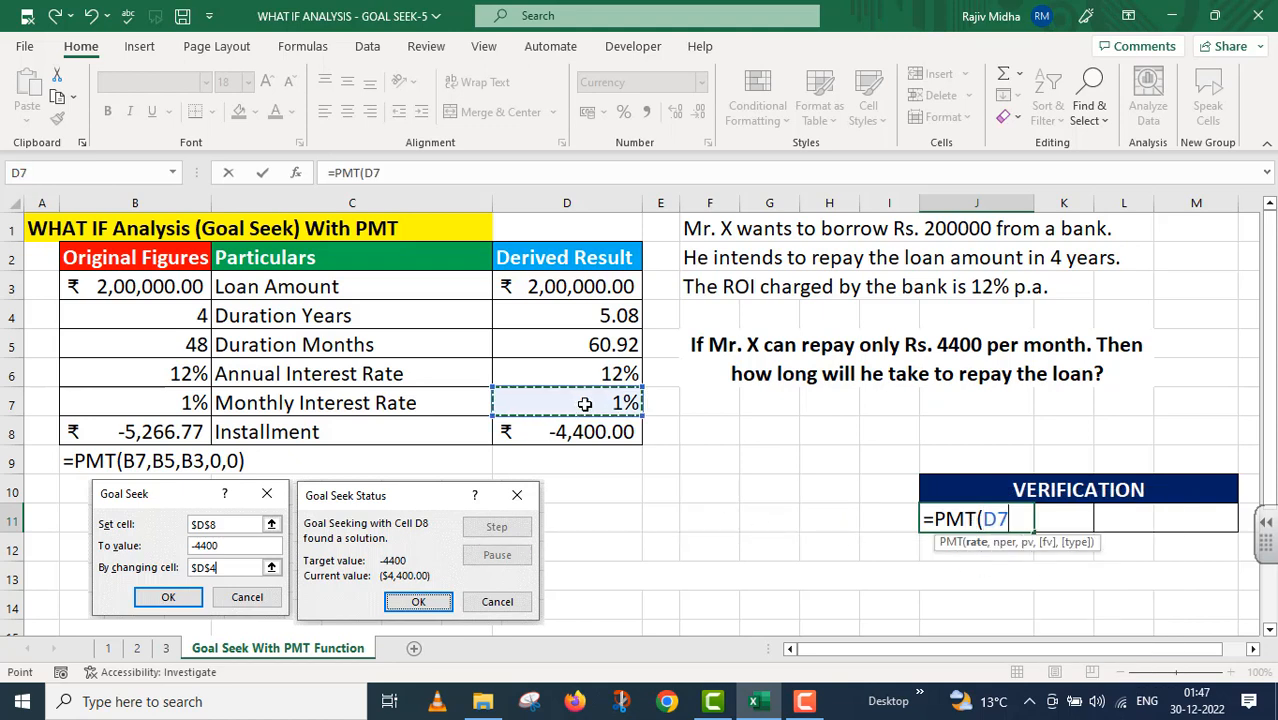
pyautogui.write(',')
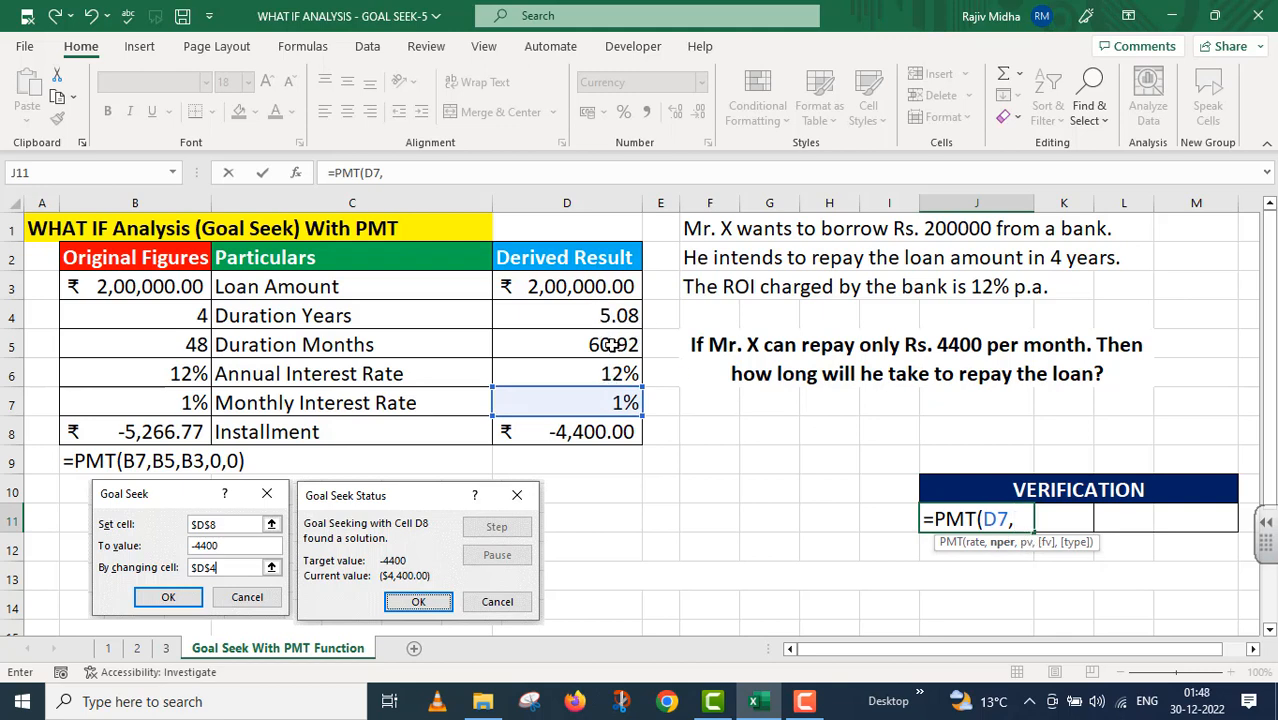
pyautogui.click(611, 344)
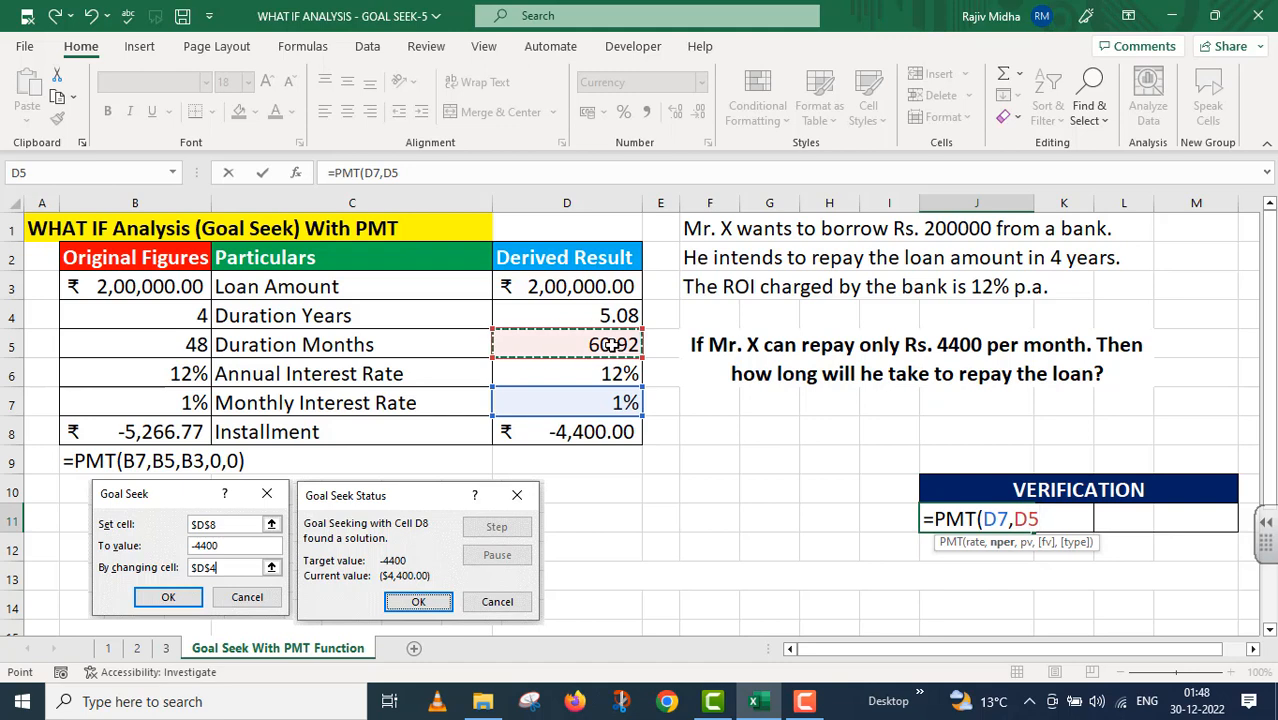
pyautogui.write(',')
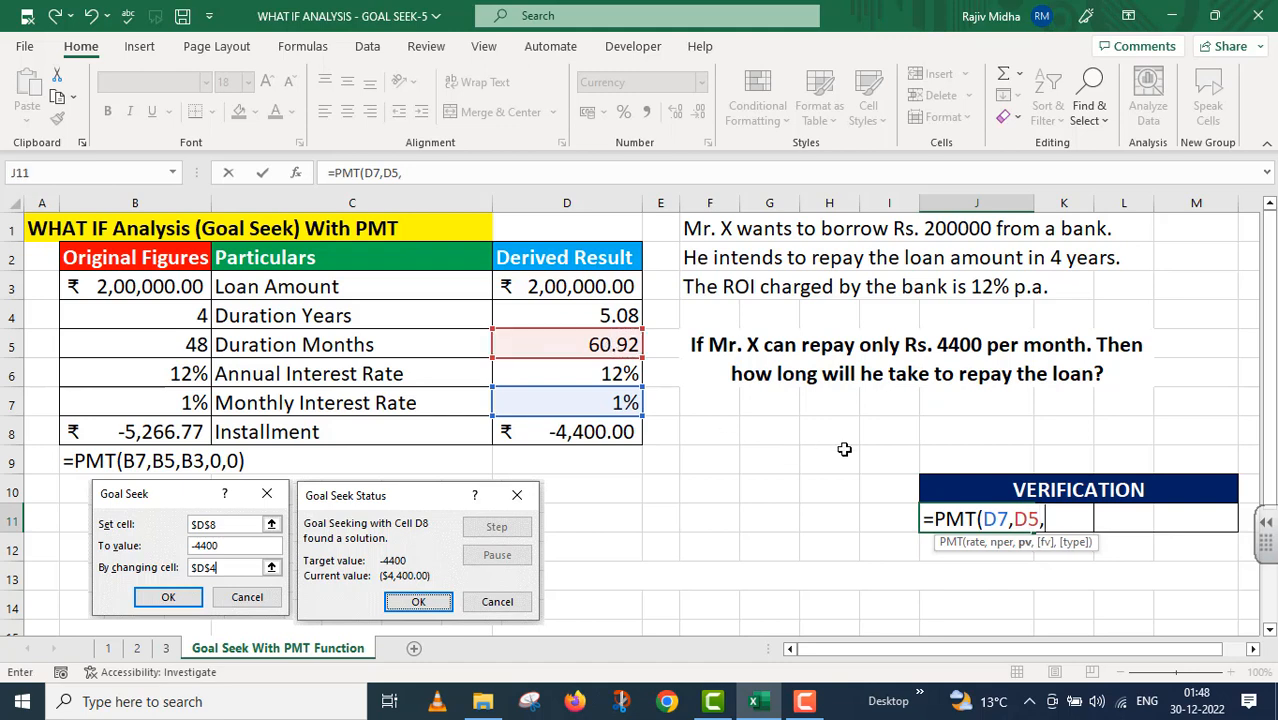
pyautogui.click(559, 287)
pyautogui.write(',')
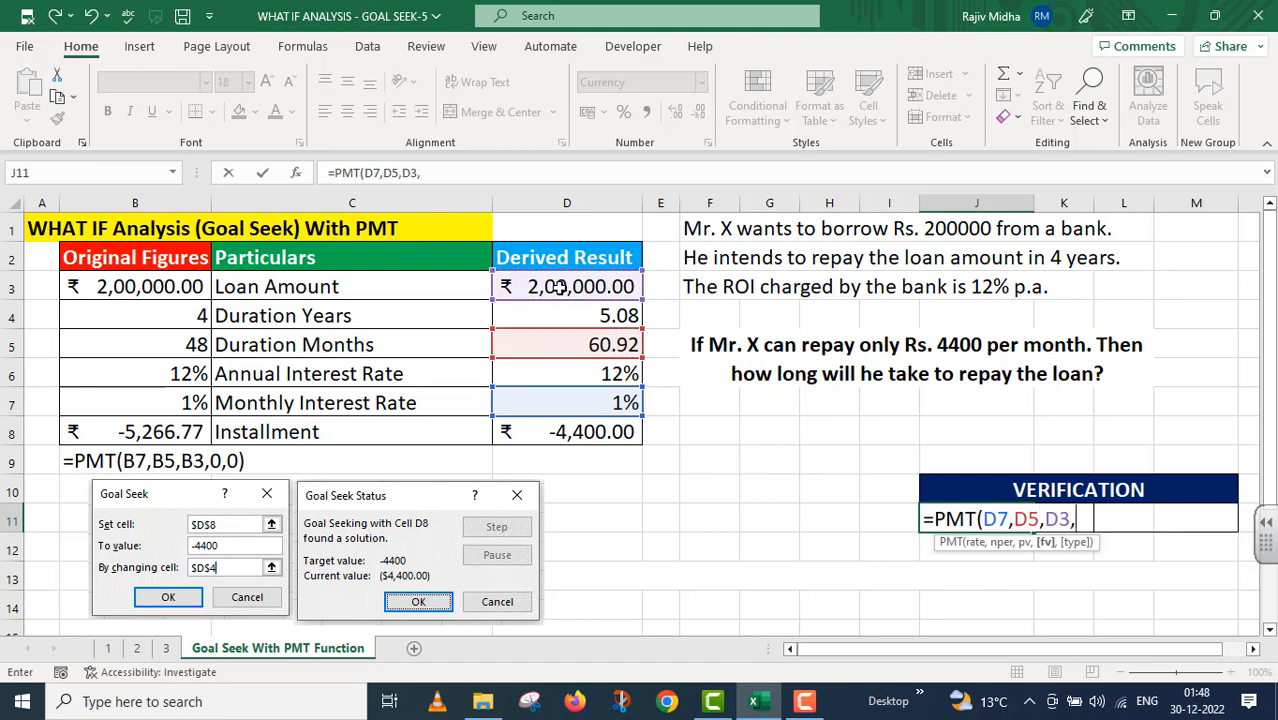
pyautogui.write('0,')
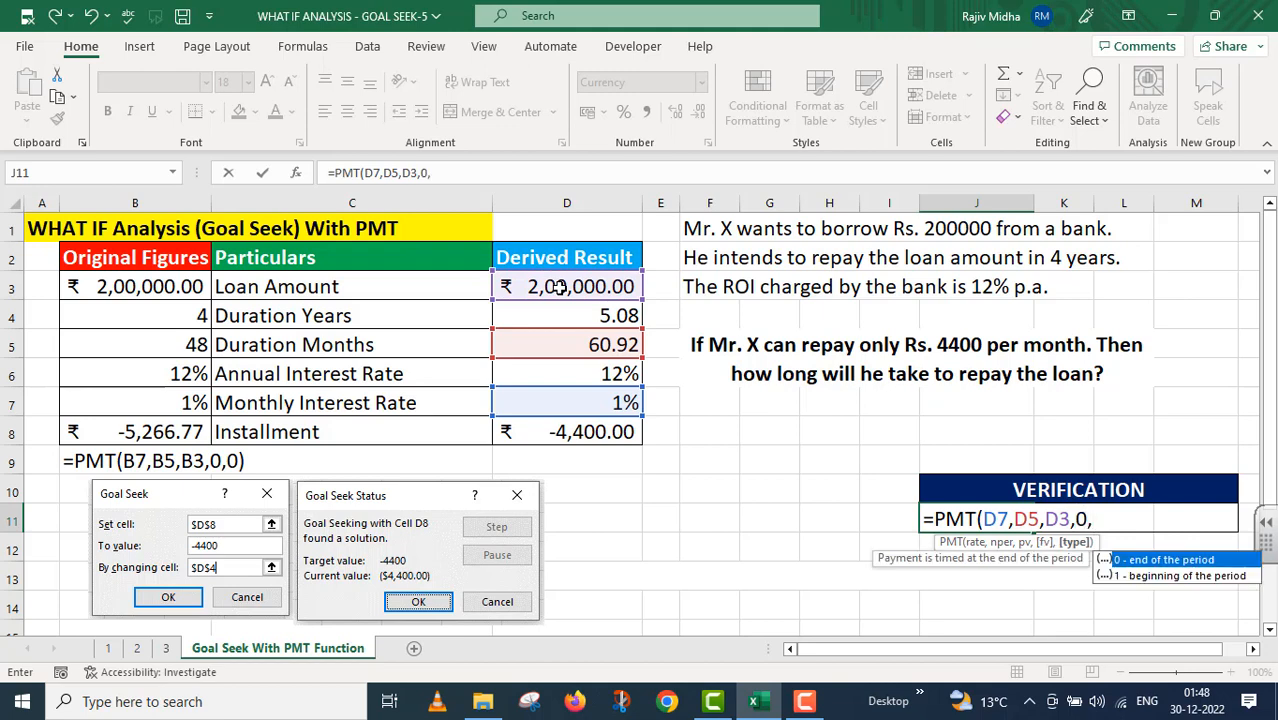
pyautogui.doubleClick(1138, 560)
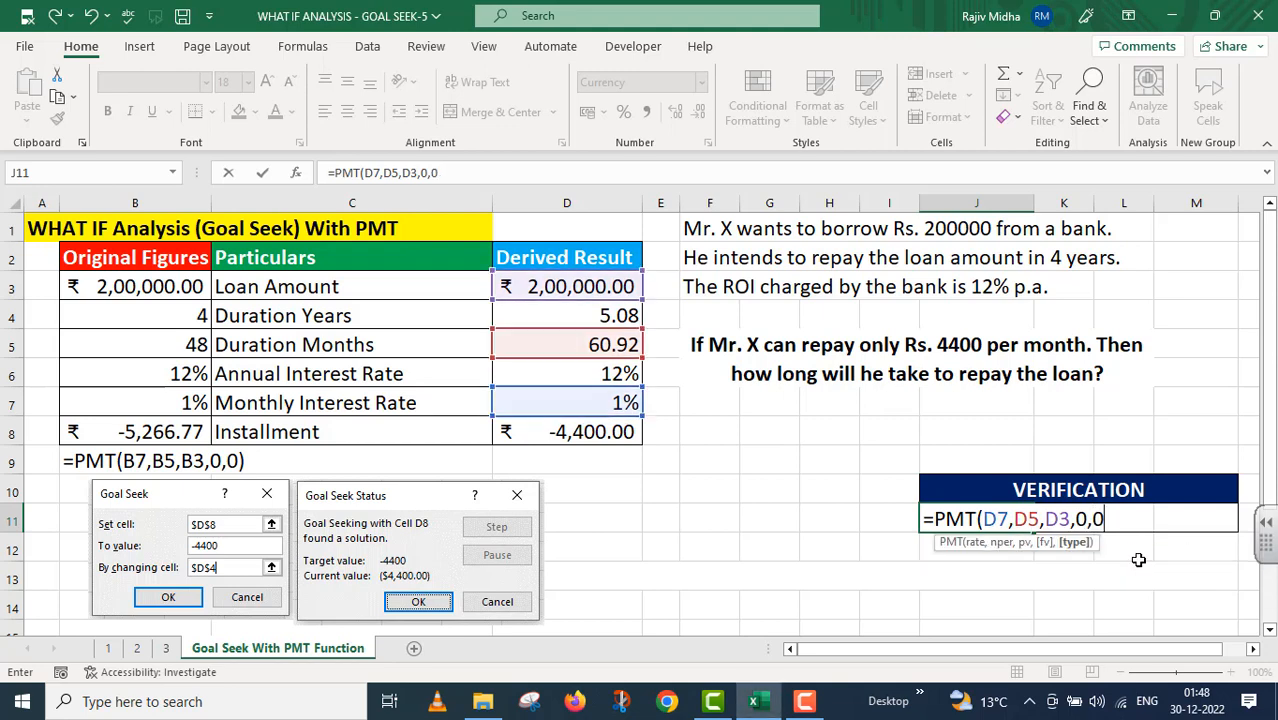
pyautogui.write(')')
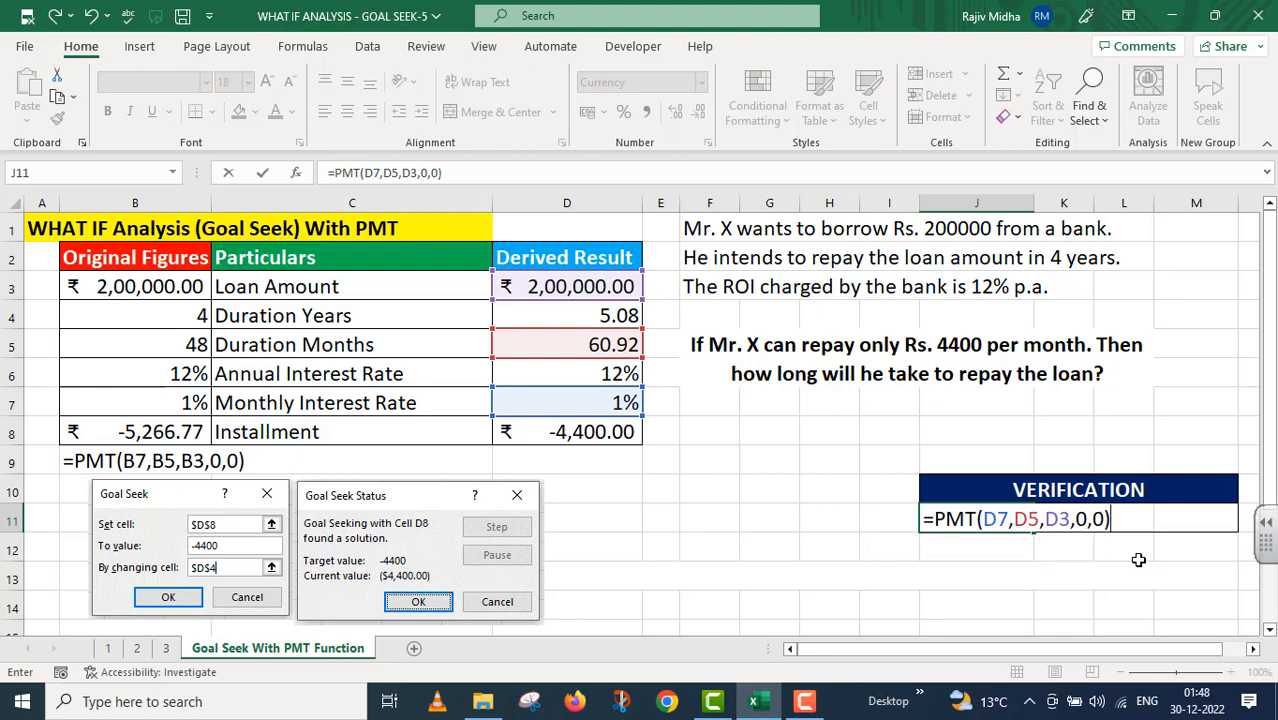
pyautogui.press('Return')
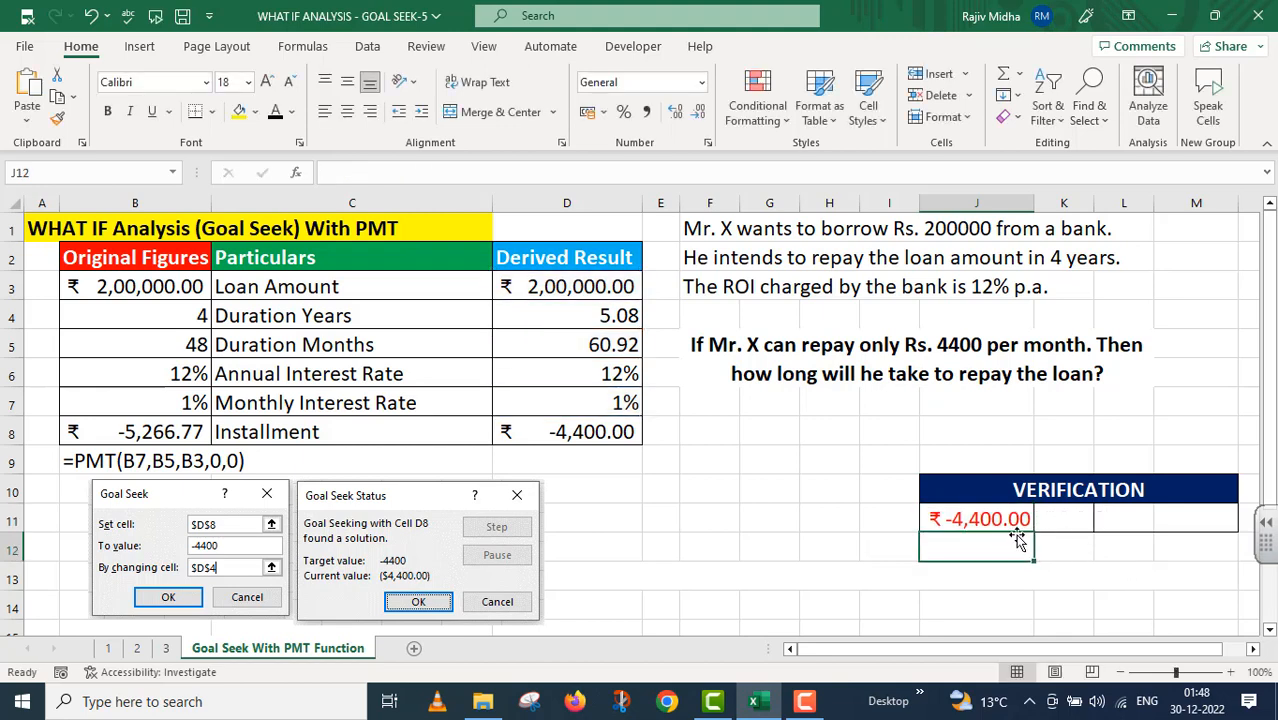
pyautogui.click(978, 522)
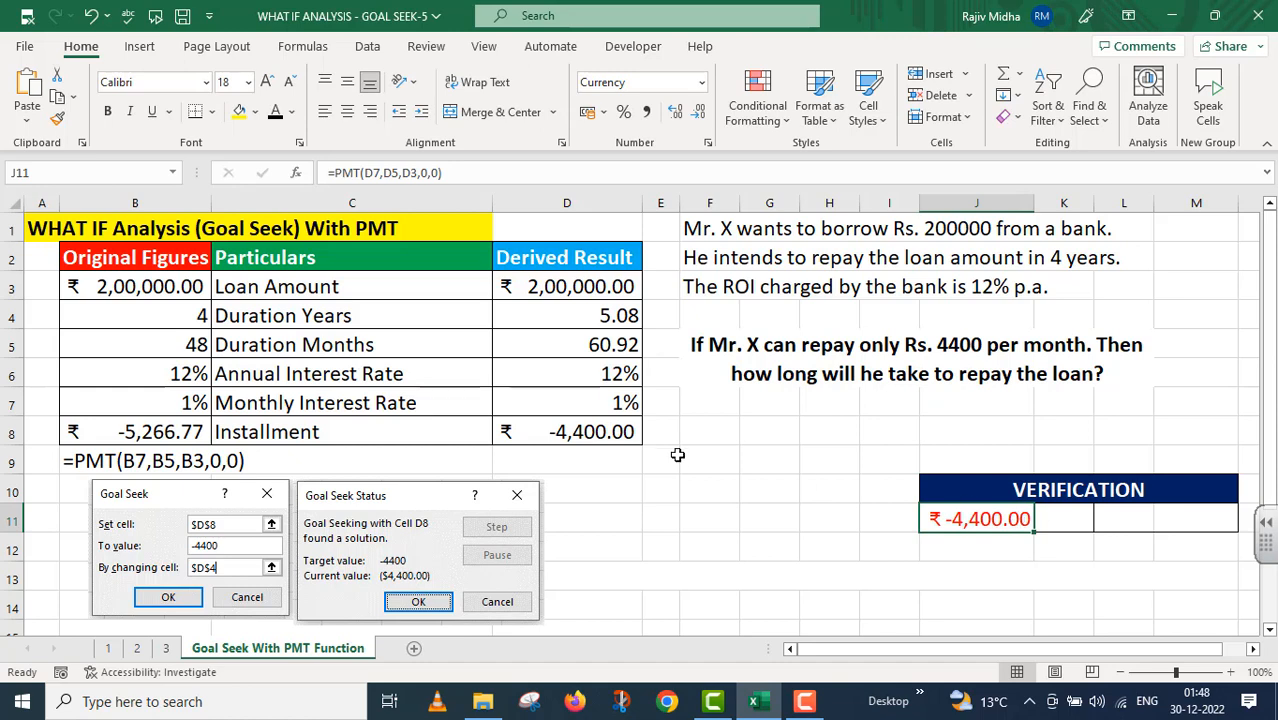
pyautogui.click(633, 434)
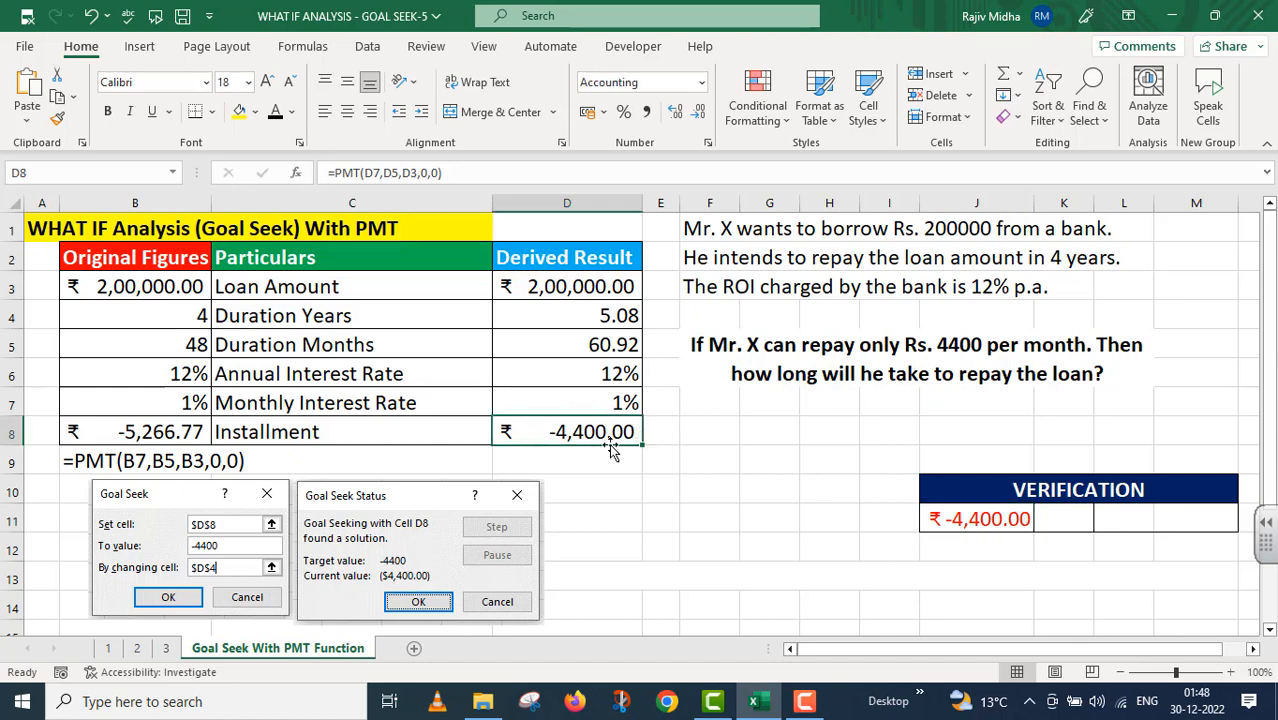
# Copy the formula text =PMT(D7,D5,D3,0,0) from J11 into K11 and prefix it with an apostrophe so it displays as text
pyautogui.click(995, 523)
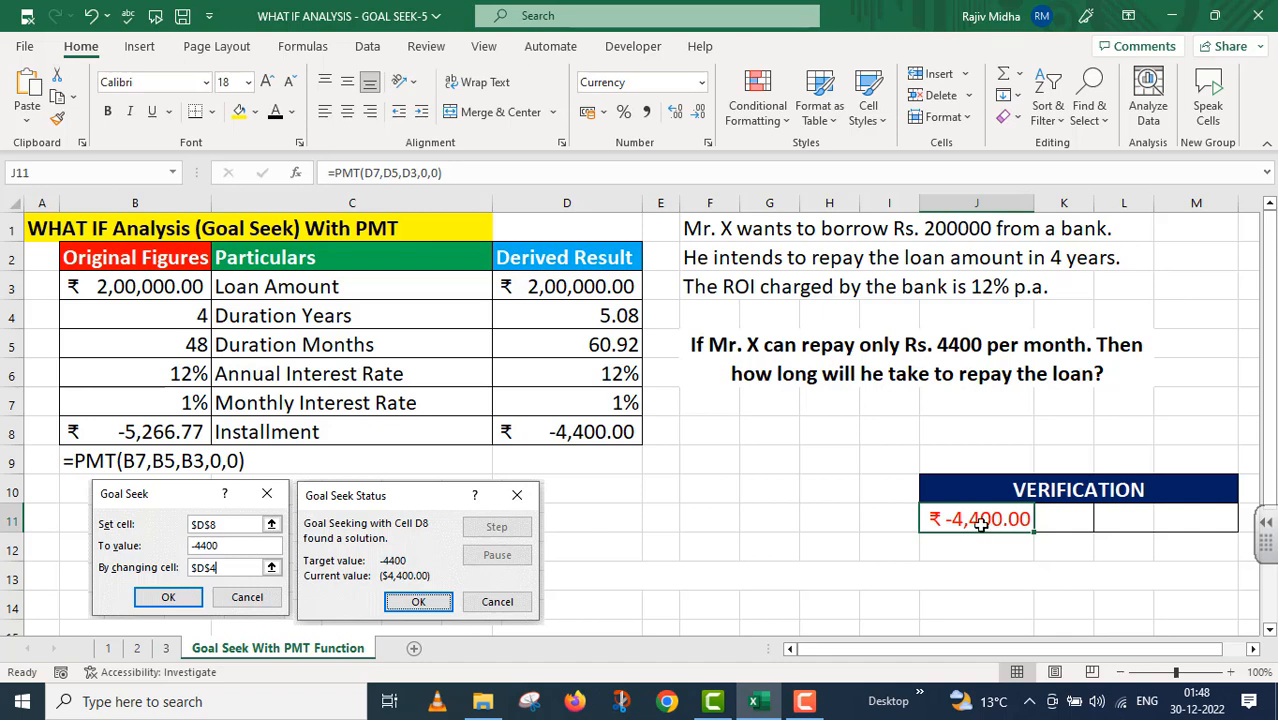
pyautogui.moveTo(458, 172); pyautogui.dragTo(315, 172)
pyautogui.hotkey('ctrl', 'c')
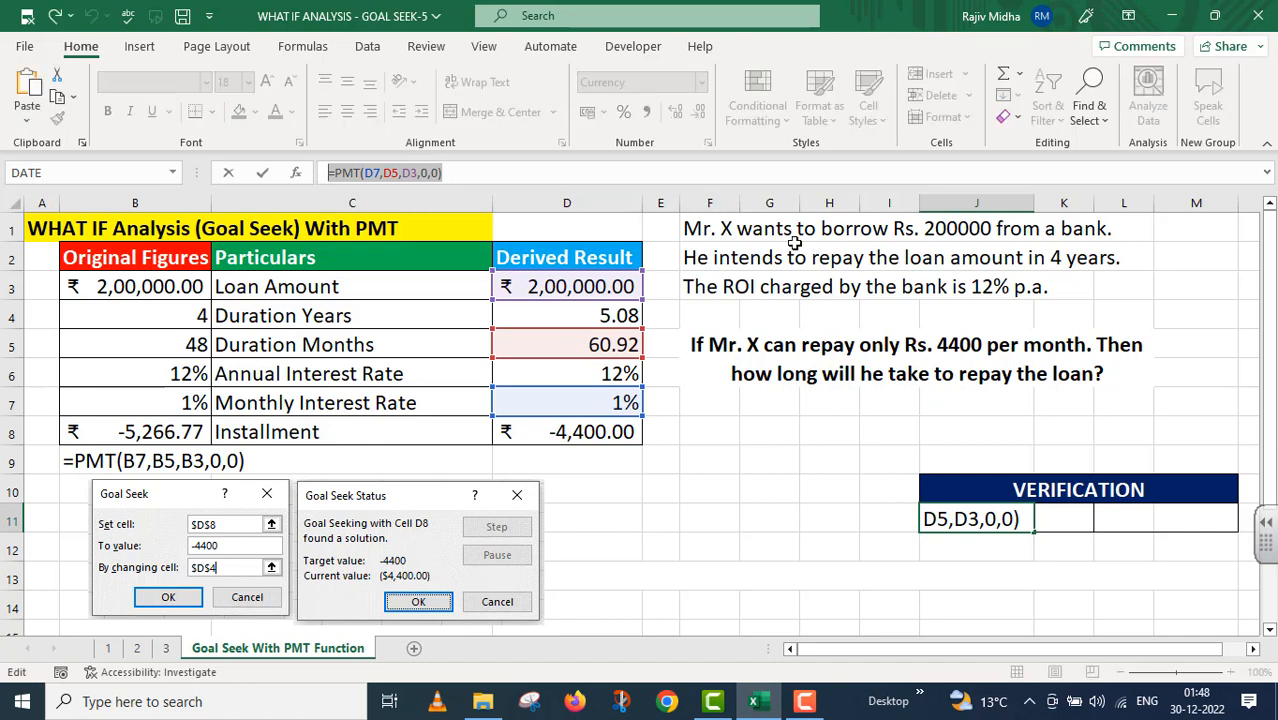
pyautogui.press('Return')
pyautogui.click(1059, 520)
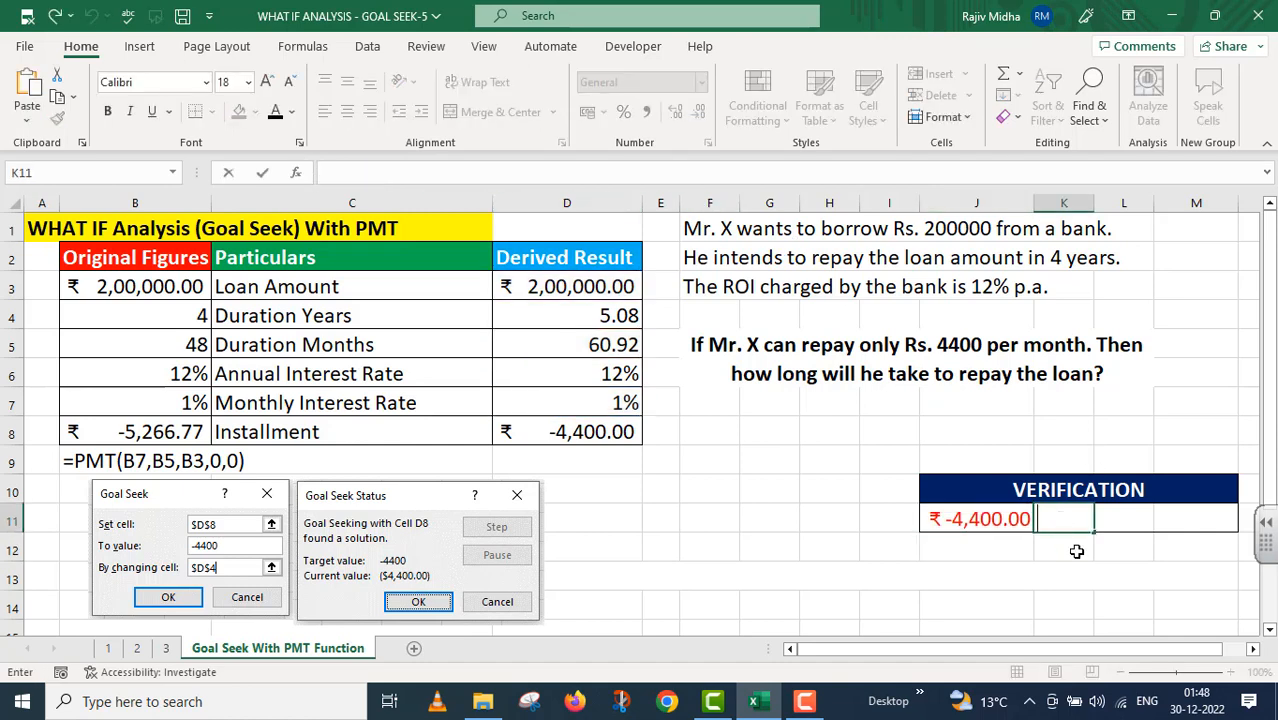
pyautogui.hotkey('ctrl', 'v')
pyautogui.press('Home')
pyautogui.write("'")
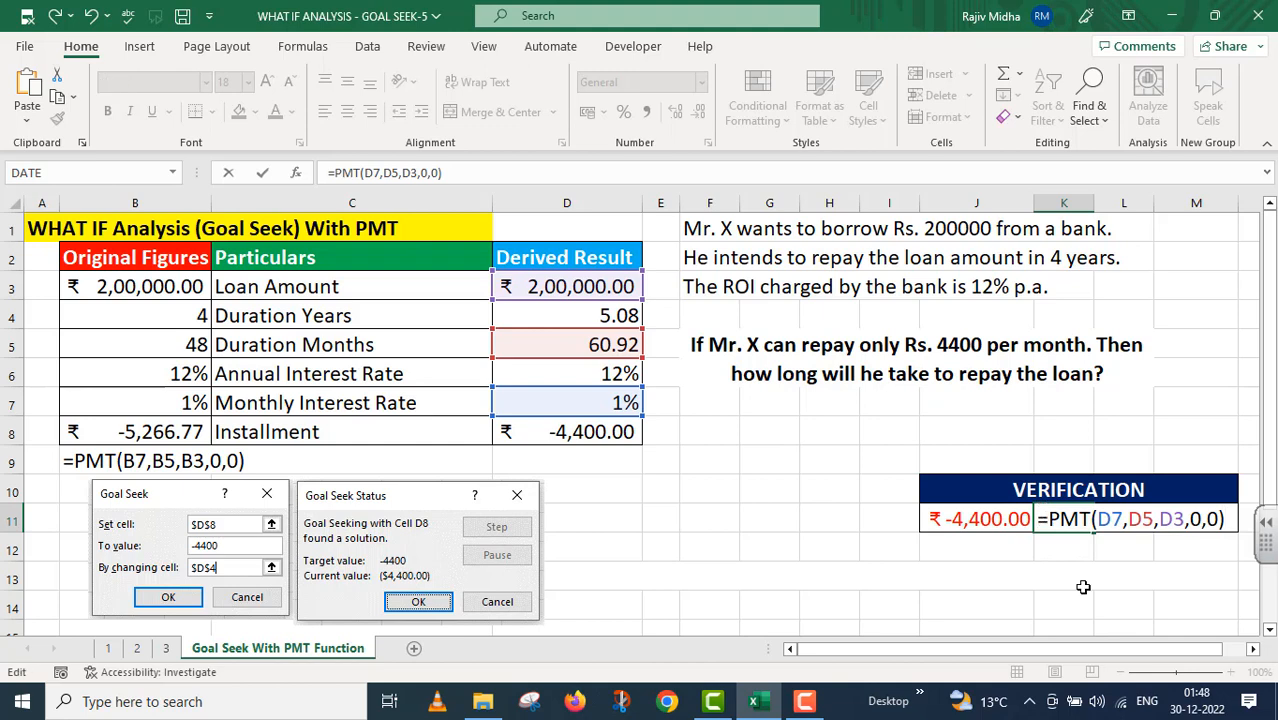